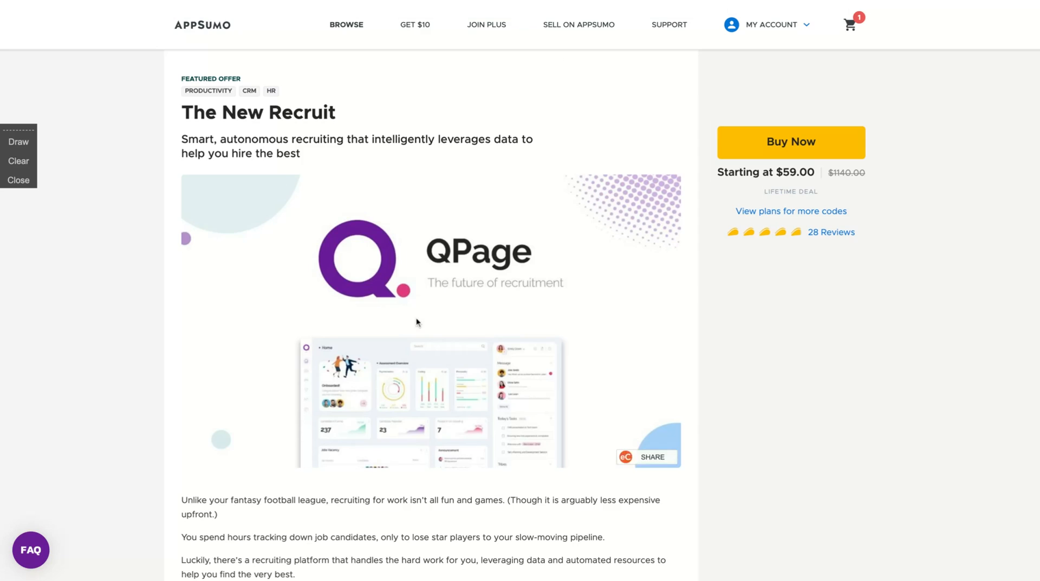
Scroll the AppSumo QPage deal page past the screenshots to the Single and Double pricing plans.
scroll(416, 318, down, 15)
scroll(416, 321, down, 6)
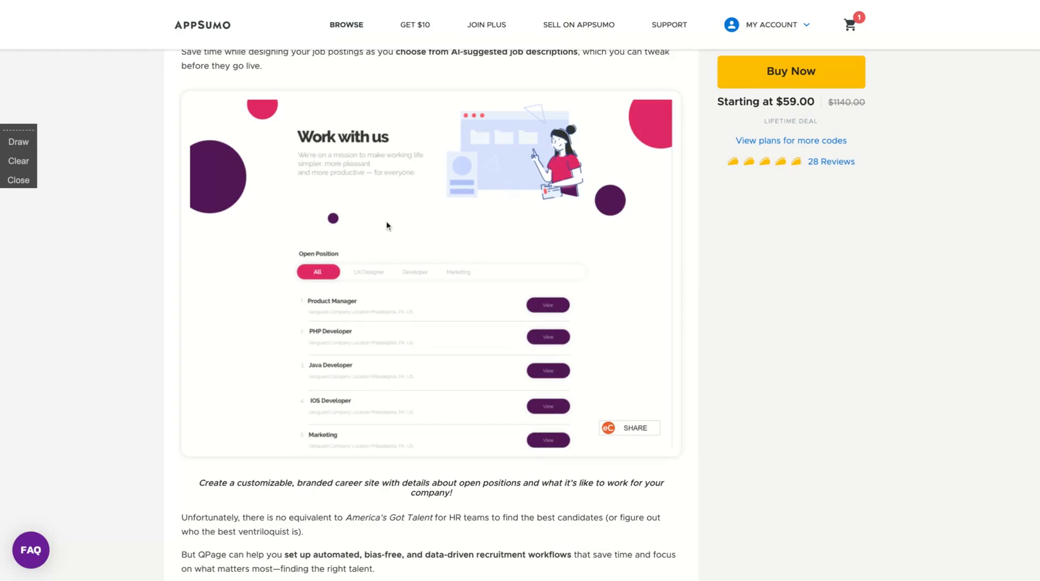
scroll(399, 468, down, 8)
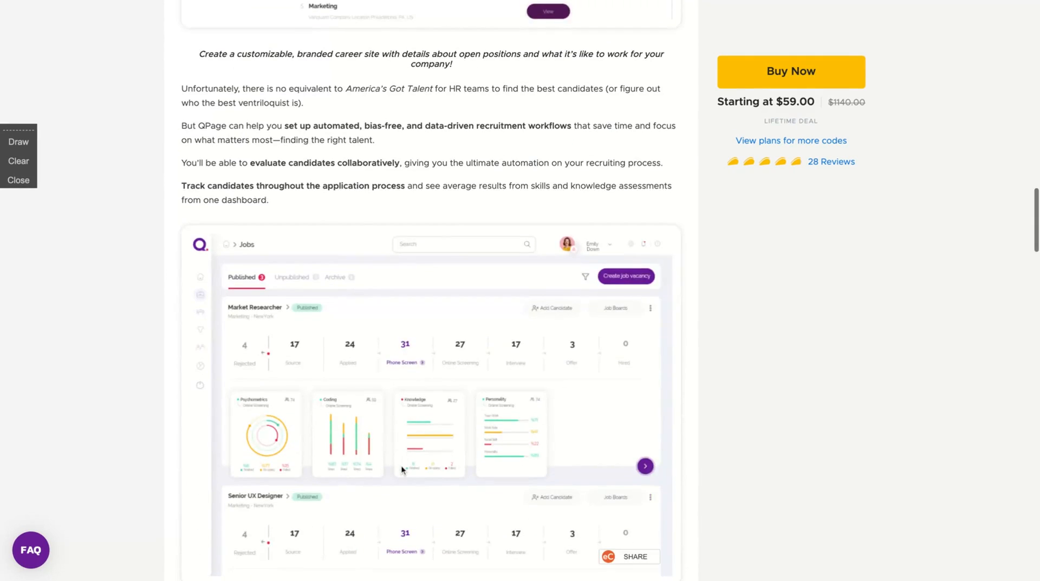
scroll(401, 469, up, 12)
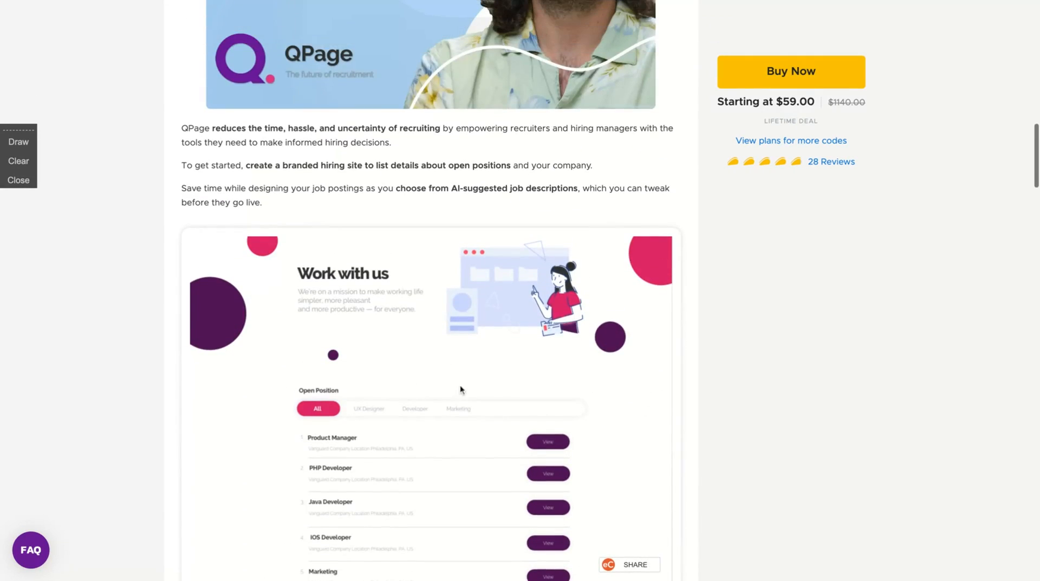
scroll(233, 369, down, 15)
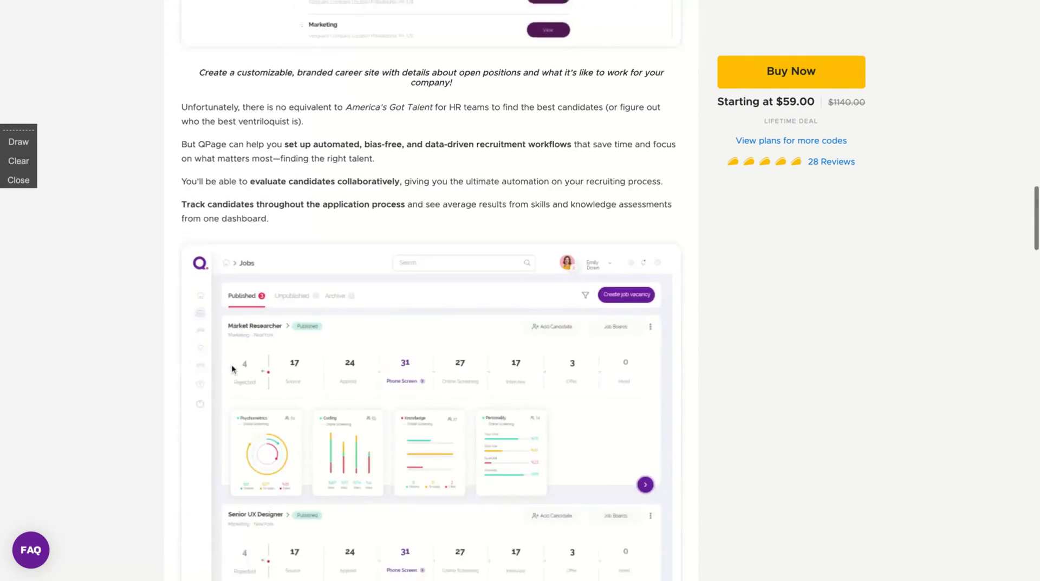
scroll(431, 291, down, 20)
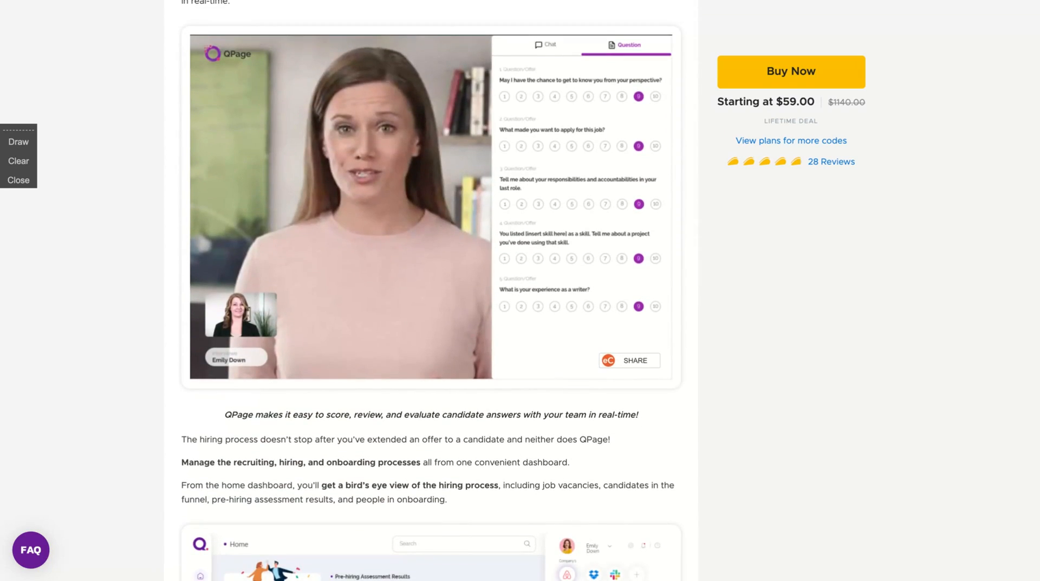
scroll(431, 290, down, 1)
scroll(430, 255, up, 2)
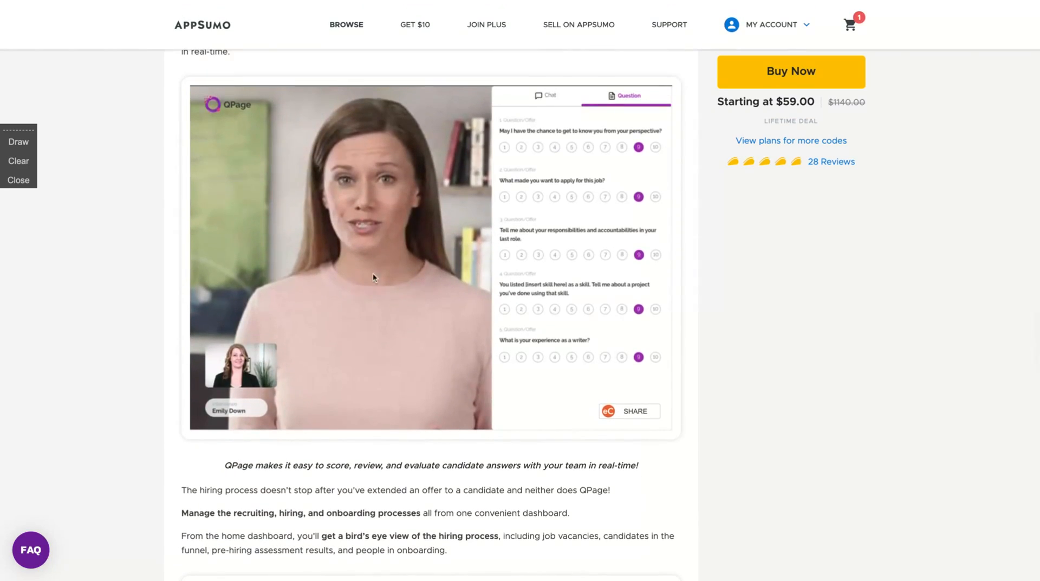
scroll(281, 431, down, 8)
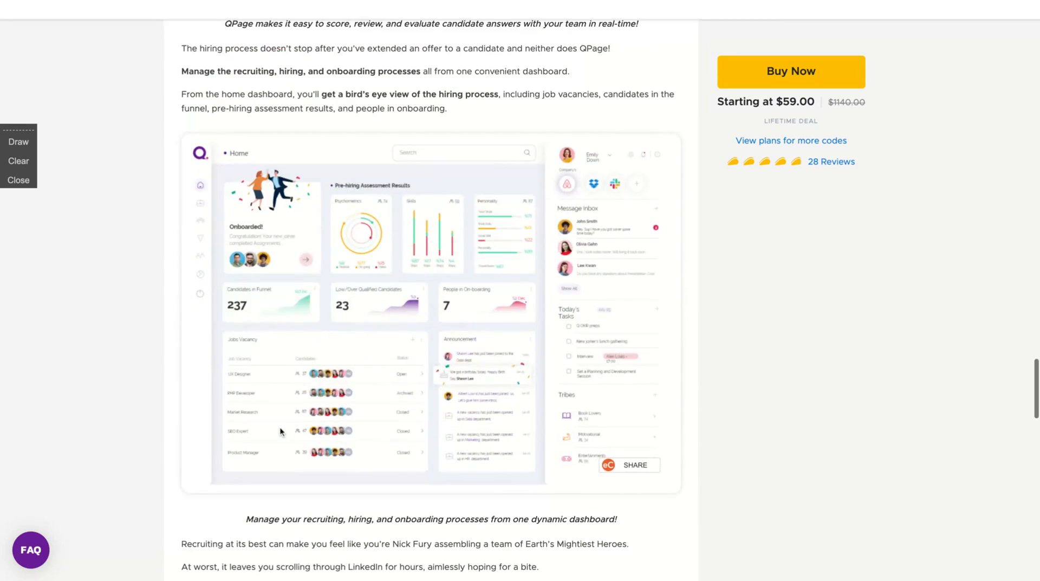
scroll(281, 431, up, 8)
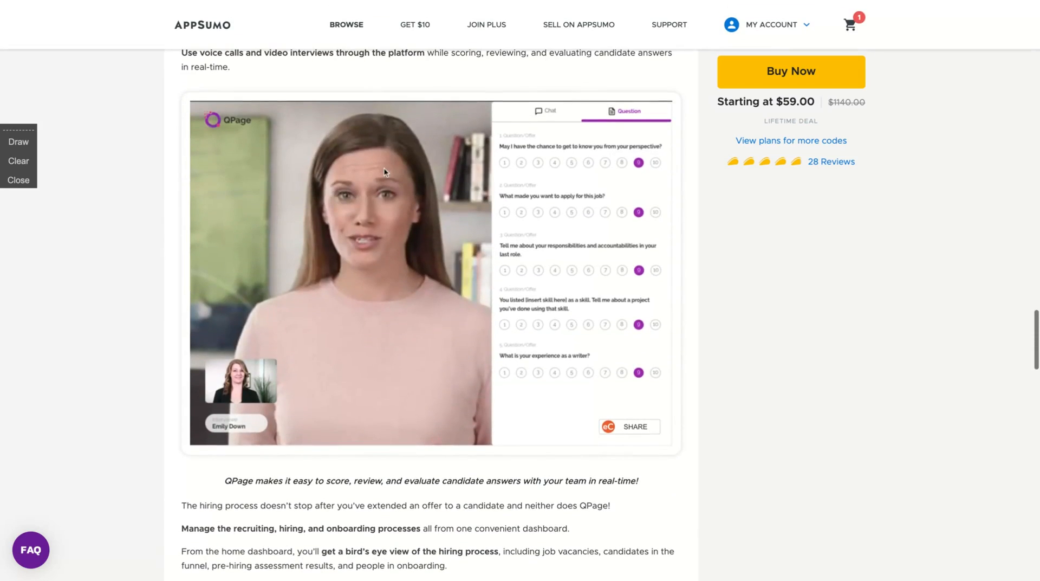
scroll(227, 508, down, 18)
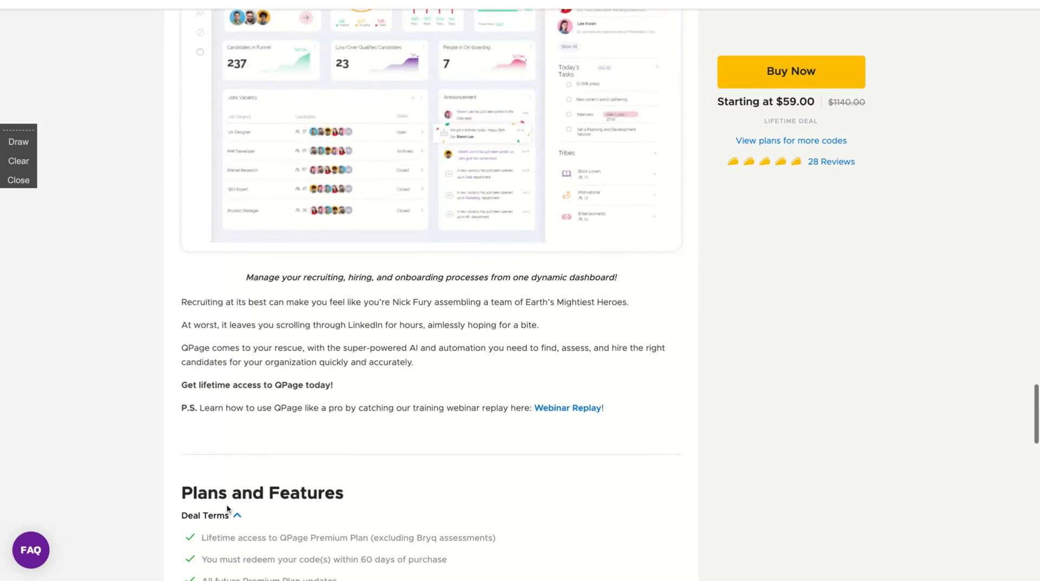
scroll(246, 450, down, 12)
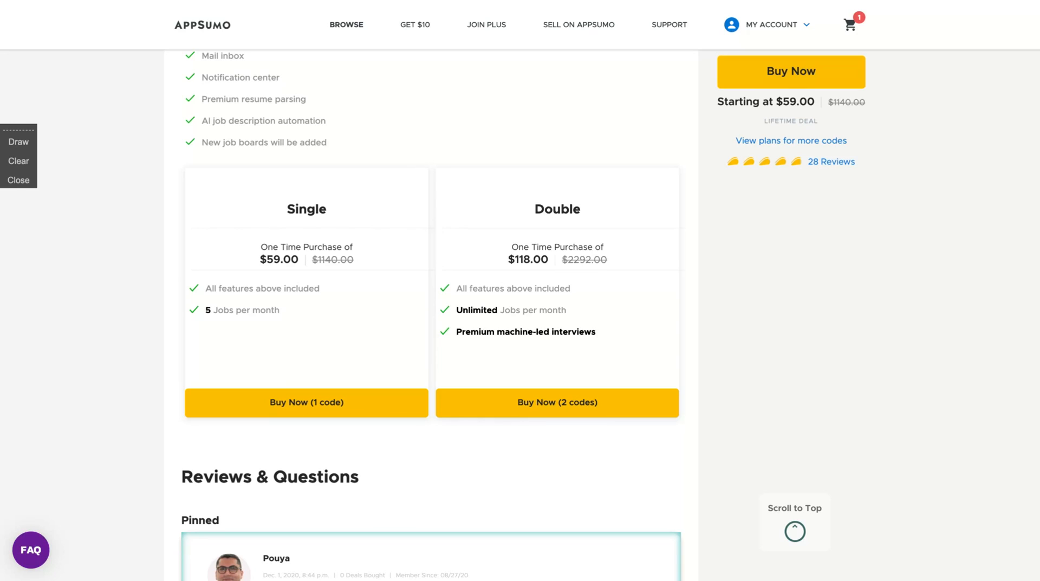
scroll(431, 317, up, 2)
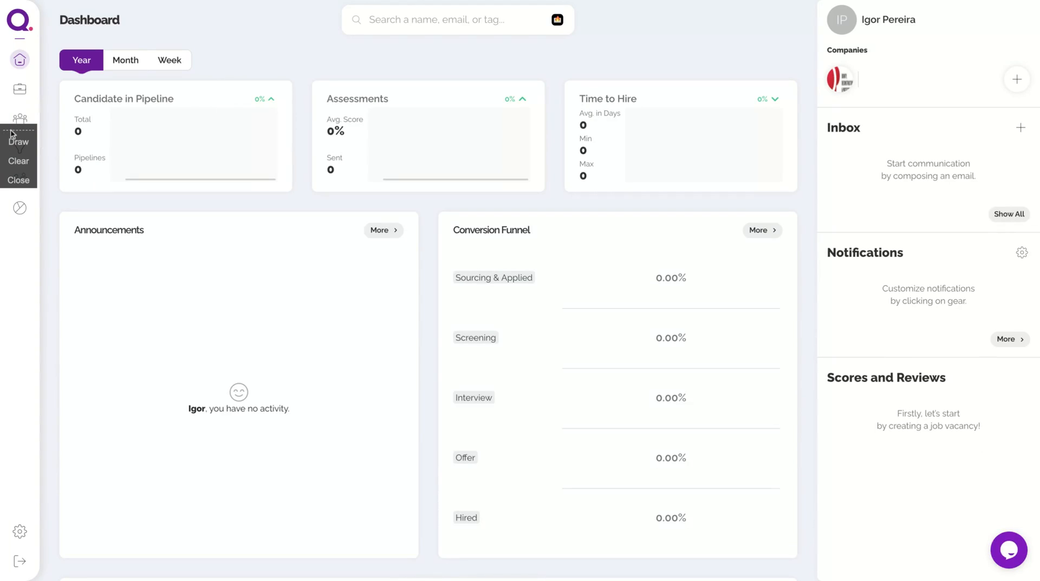
Open Settings and review the DDP - Dignity, Deconstruction & Protection company profile fields.
drag(11, 130, 15, 254)
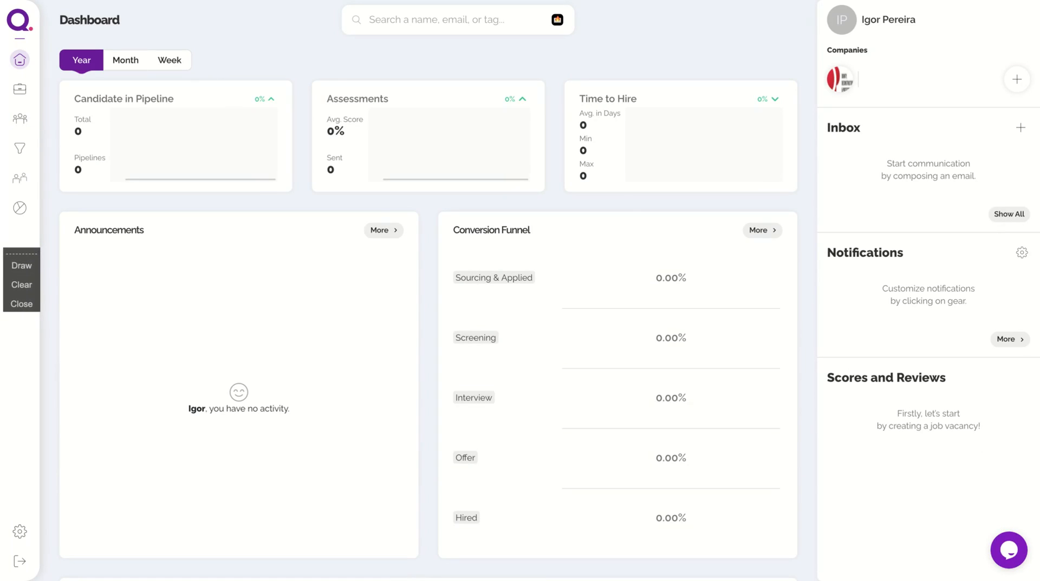
click(18, 532)
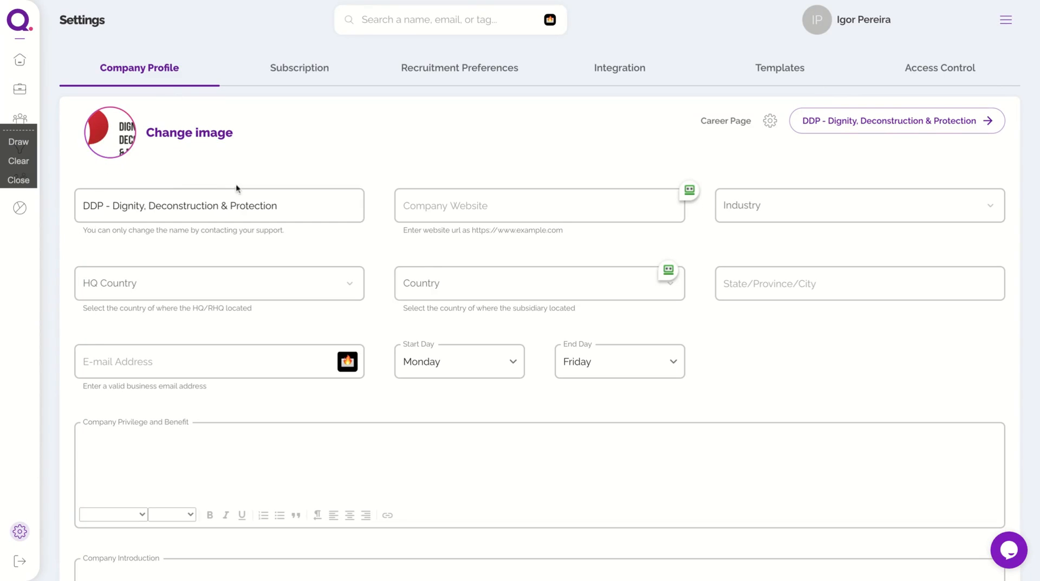
click(465, 206)
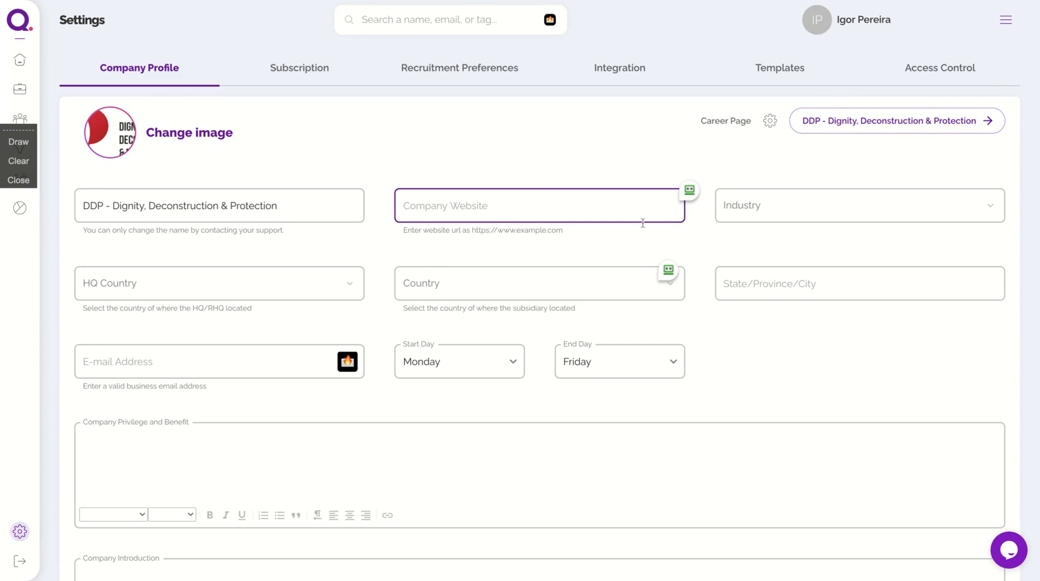
scroll(643, 223, down, 2)
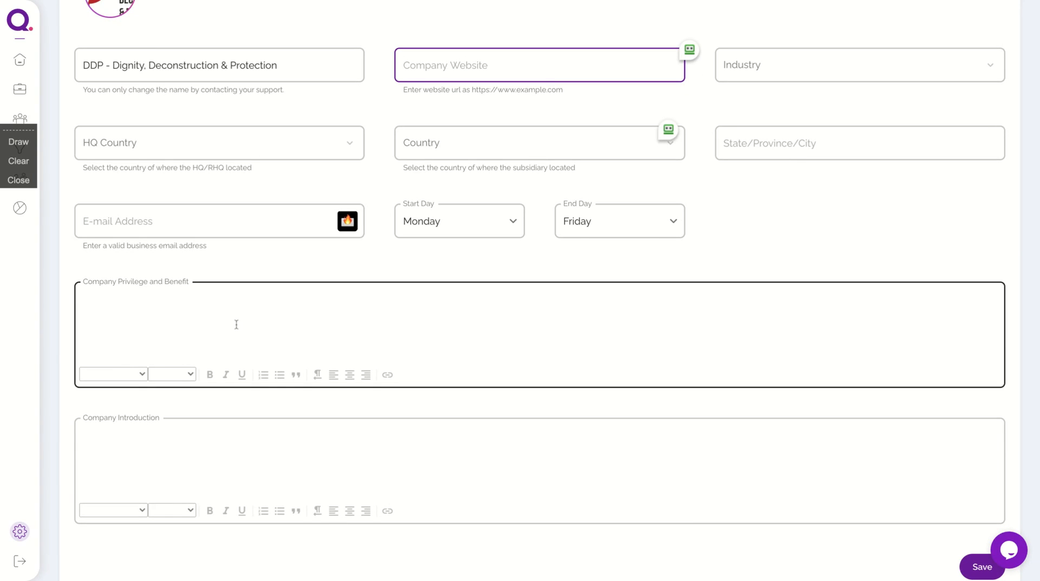
scroll(235, 323, down, 1)
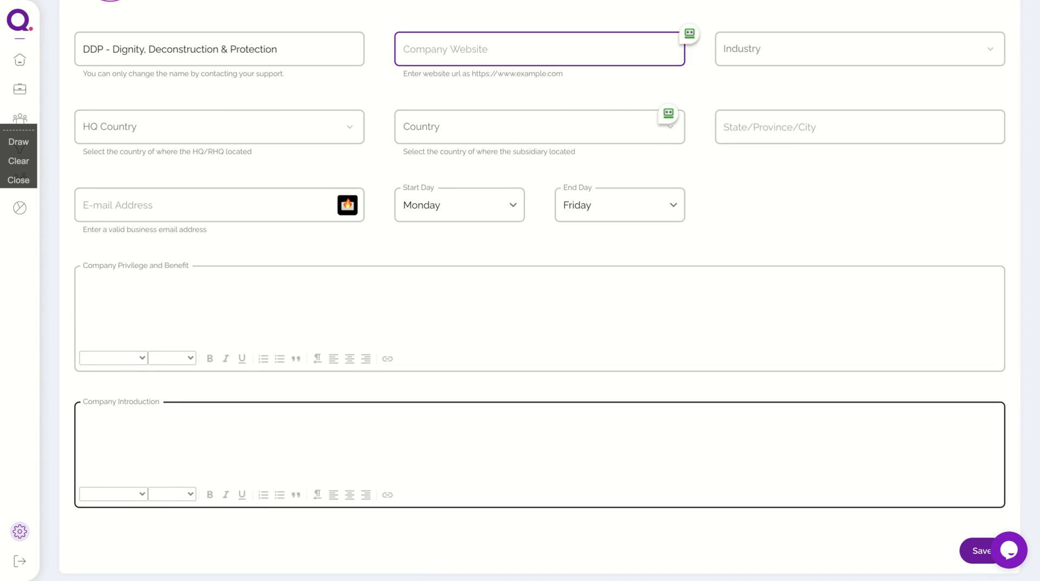
scroll(540, 455, up, 3)
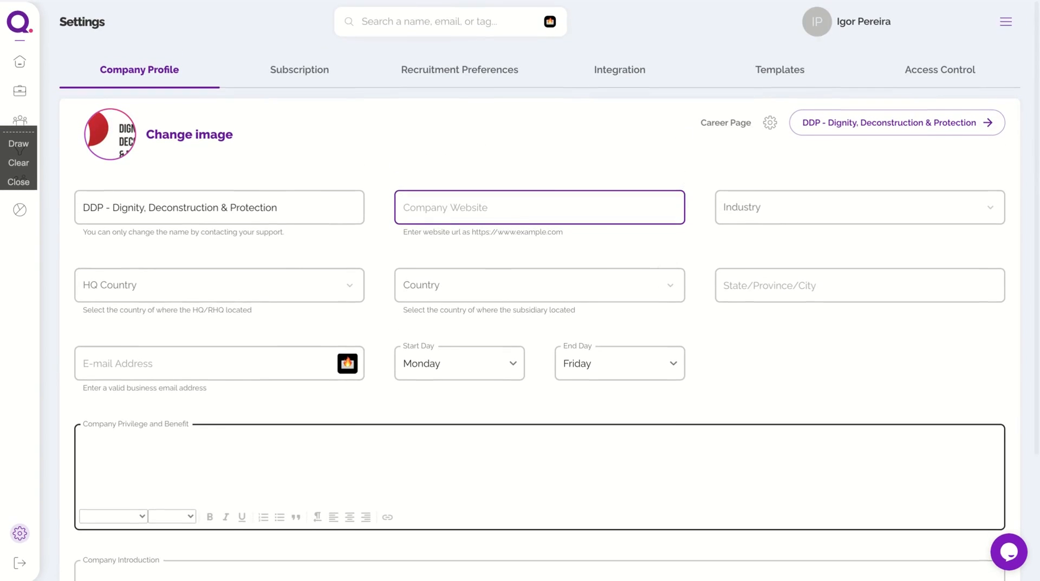
scroll(777, 208, up, 1)
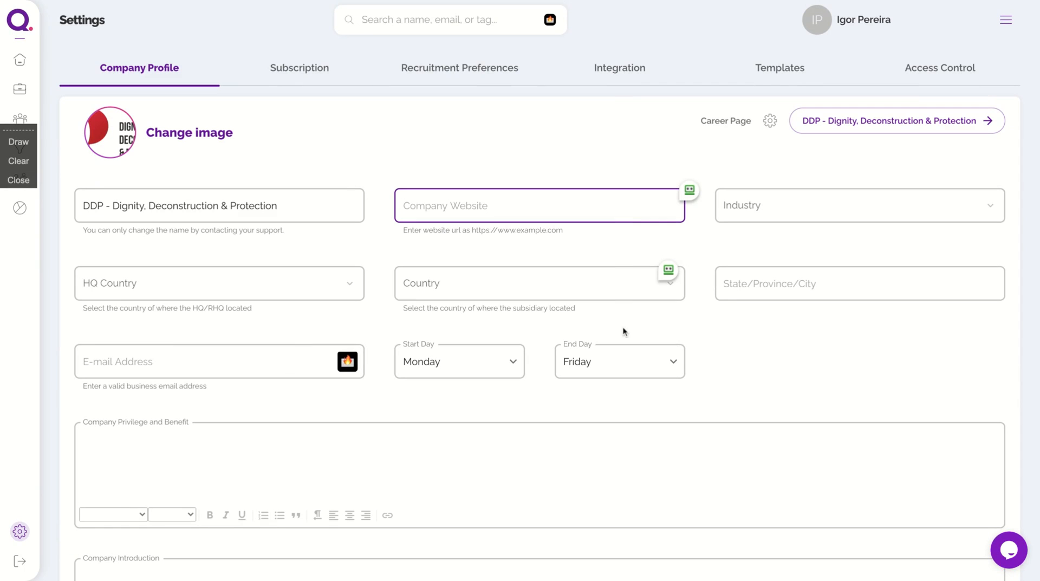
Review the Career Page settings with brand colours #6A1B9A and #E91E63, then return to the dashboard.
click(770, 121)
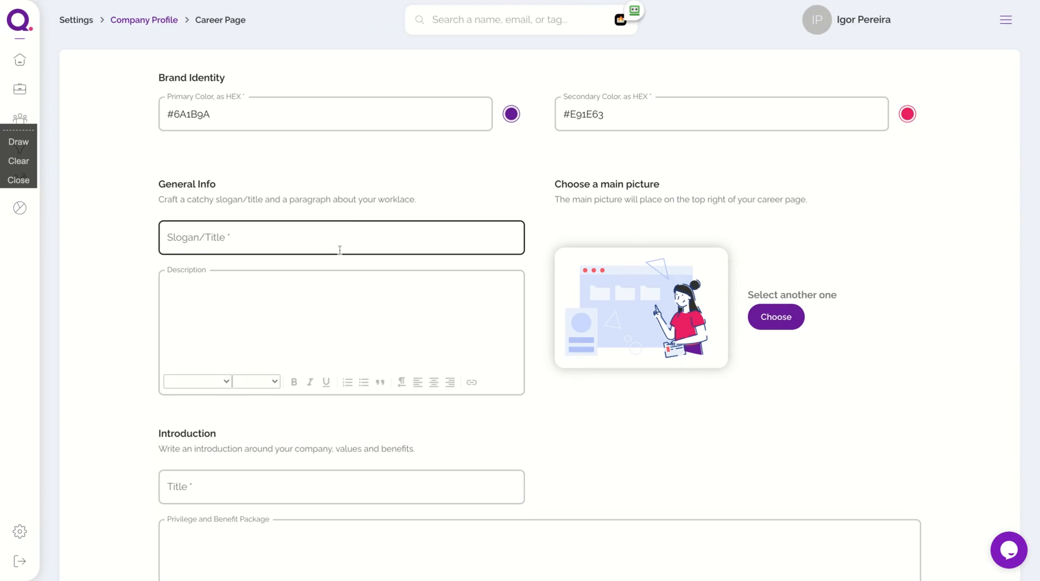
scroll(339, 420, down, 3)
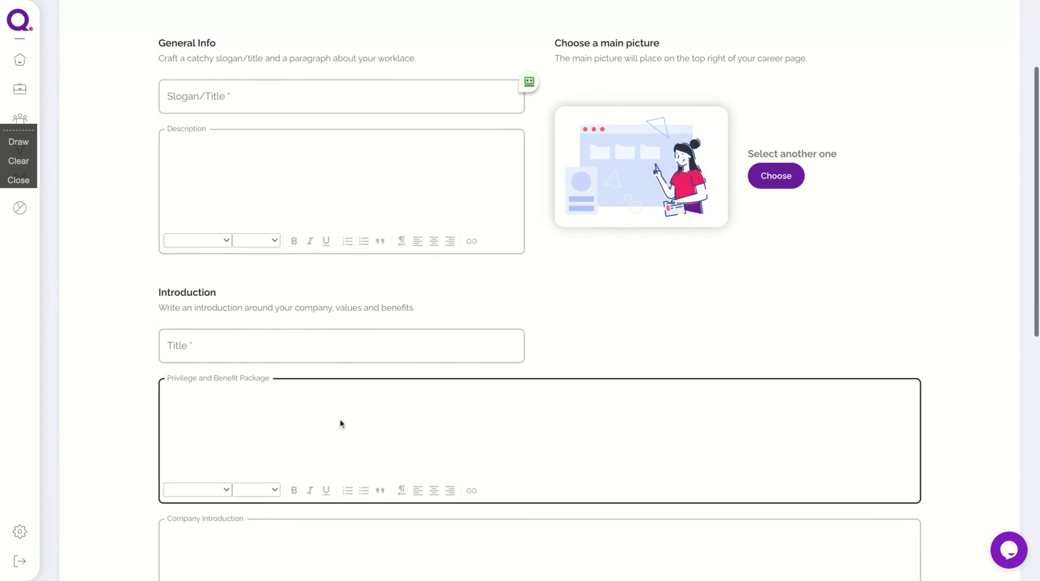
scroll(340, 423, down, 1)
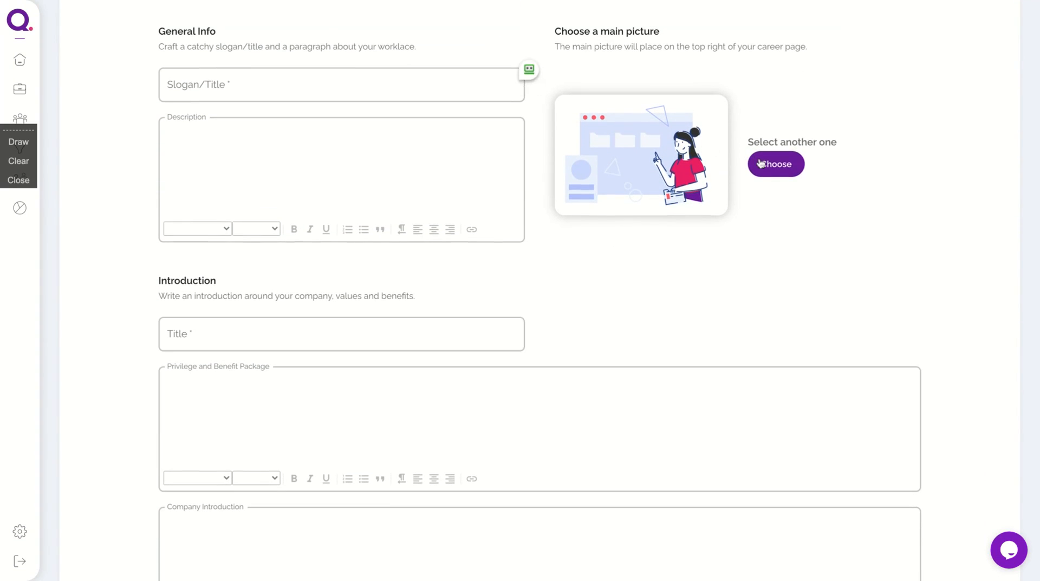
scroll(760, 163, down, 5)
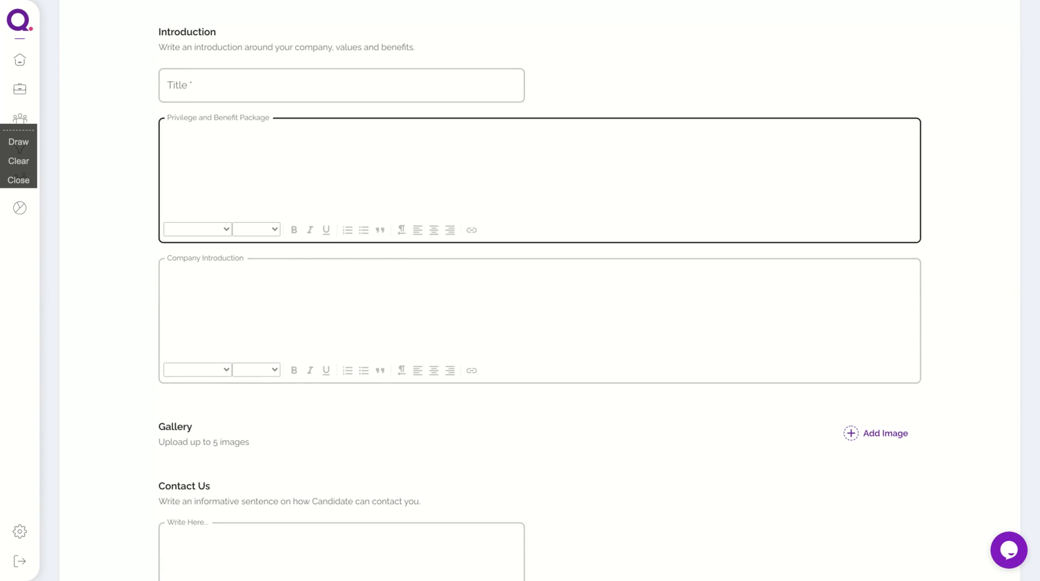
scroll(540, 292, down, 3)
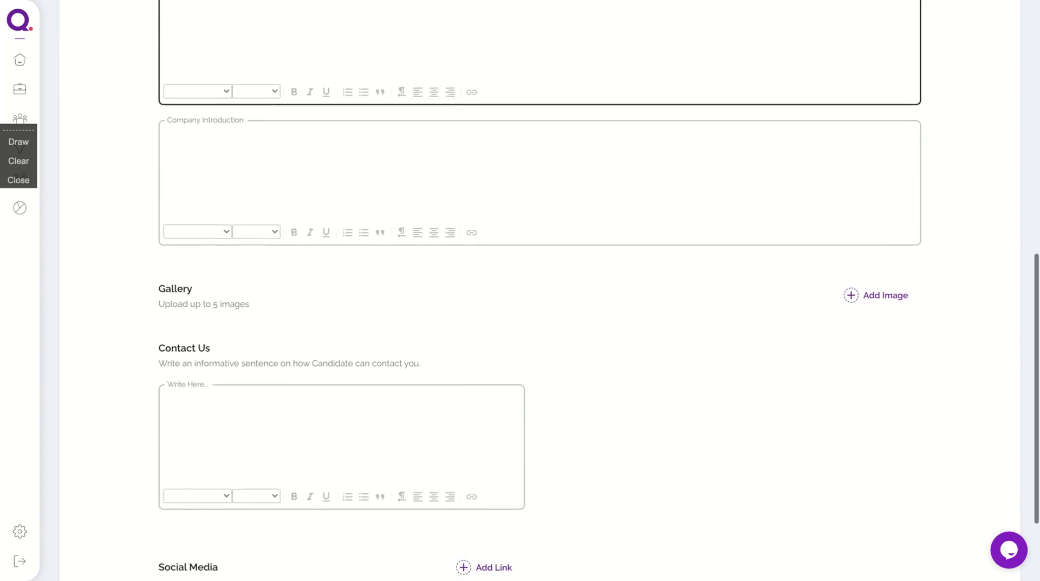
scroll(540, 293, down, 3)
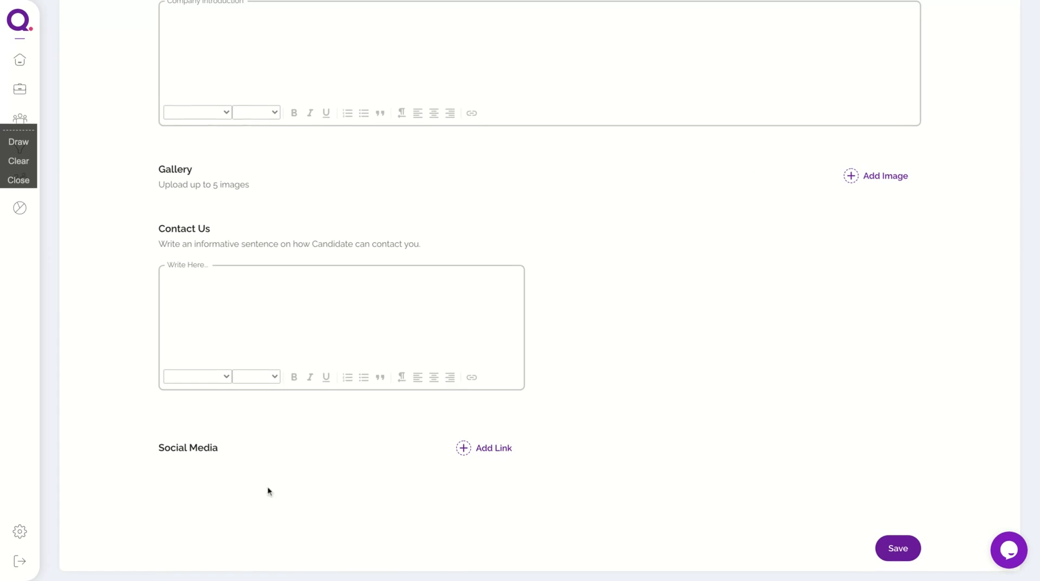
scroll(44, 372, up, 15)
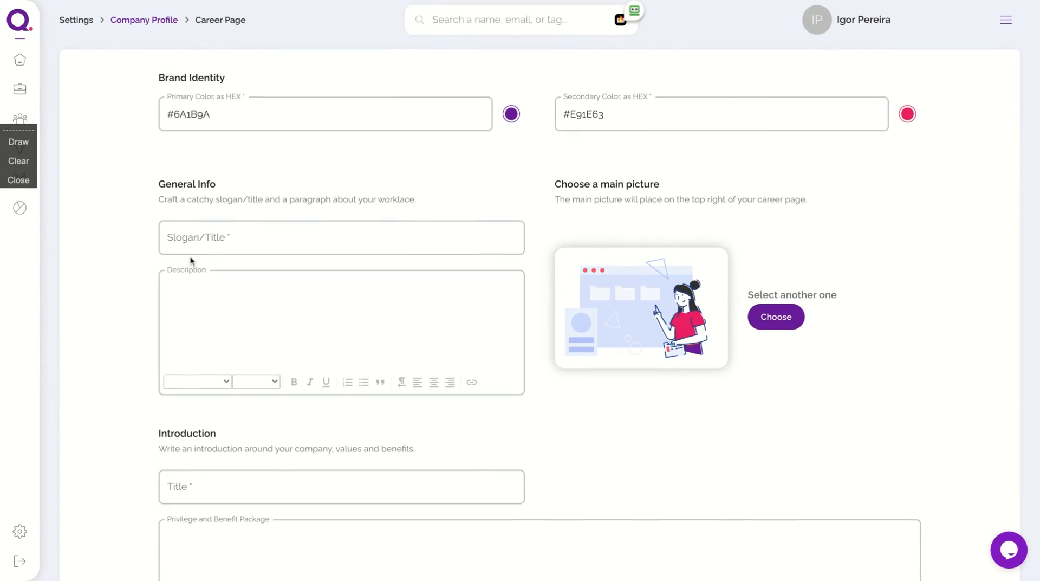
click(19, 61)
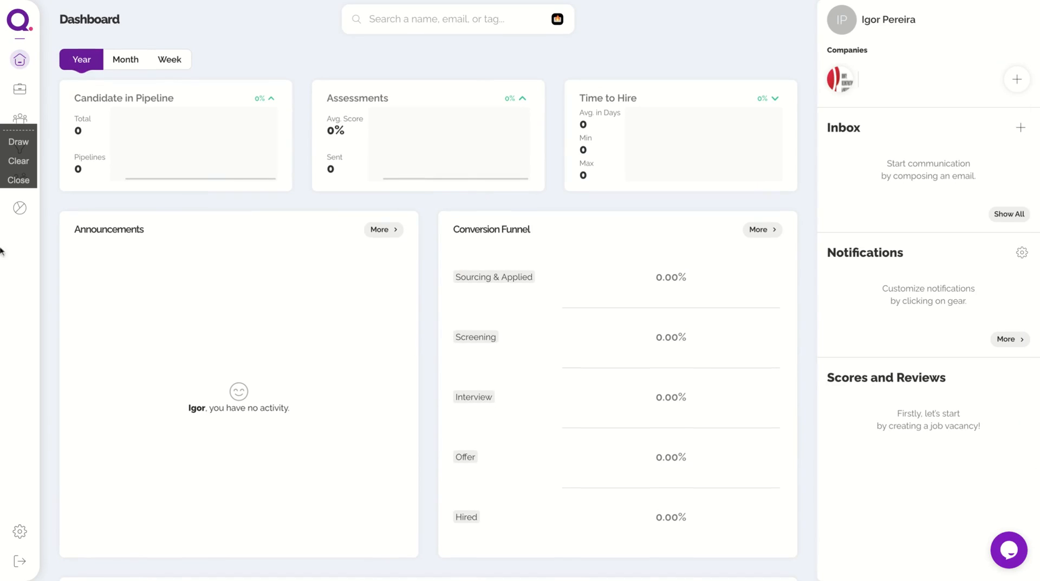
Go to the Jobs list and start a new job vacancy with Create Job.
drag(15, 129, 1, 253)
click(26, 93)
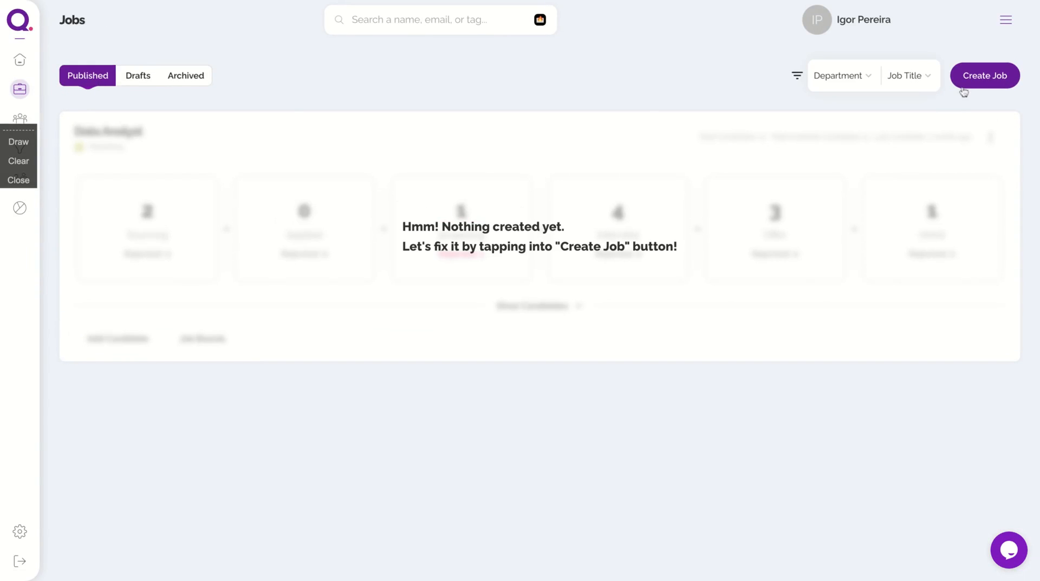
click(976, 75)
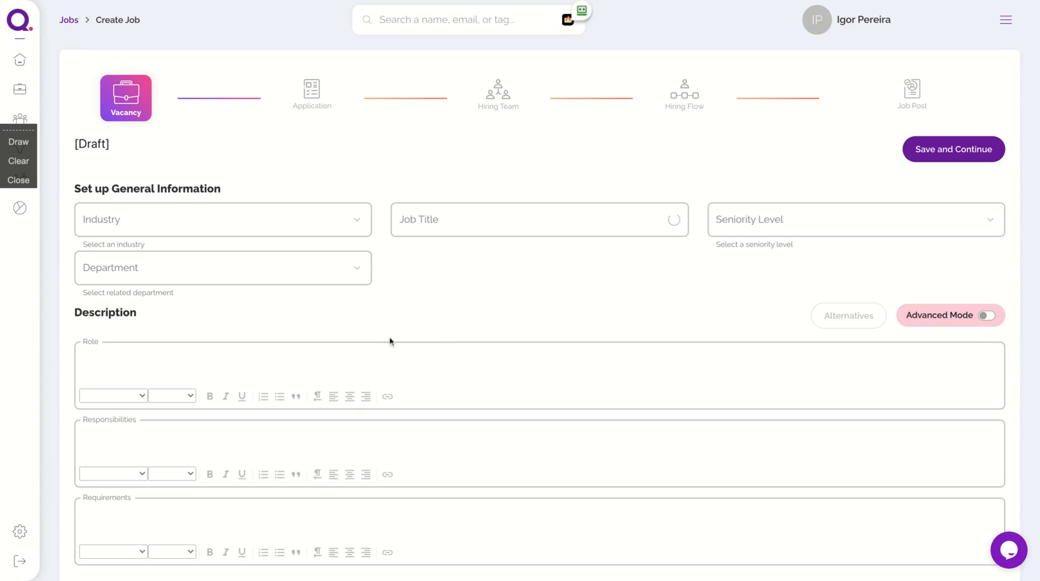
Set the industry to Higher Education/Acadamia and the job title to Professor.
click(338, 225)
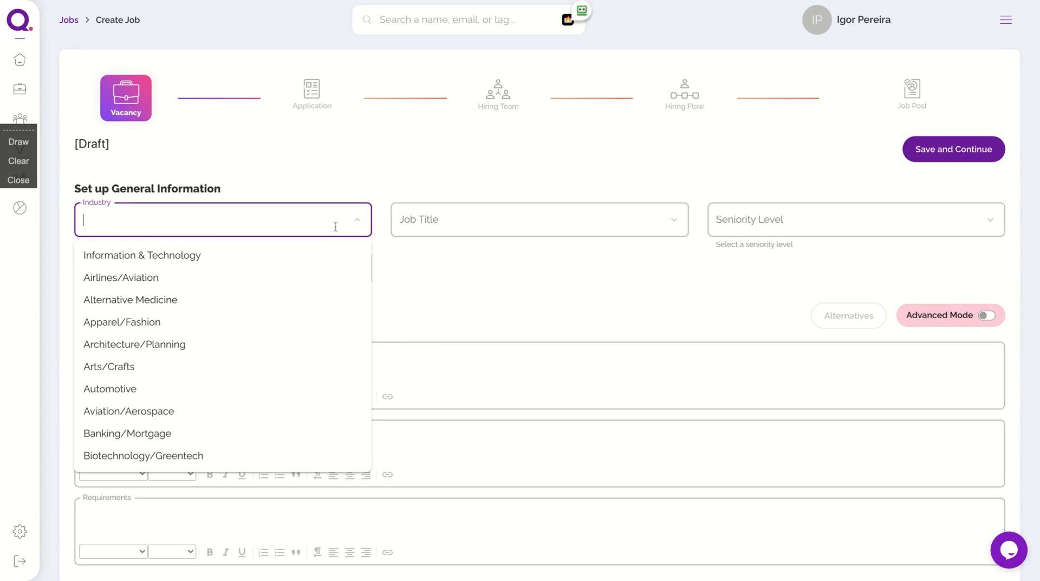
scroll(151, 420, down, 1)
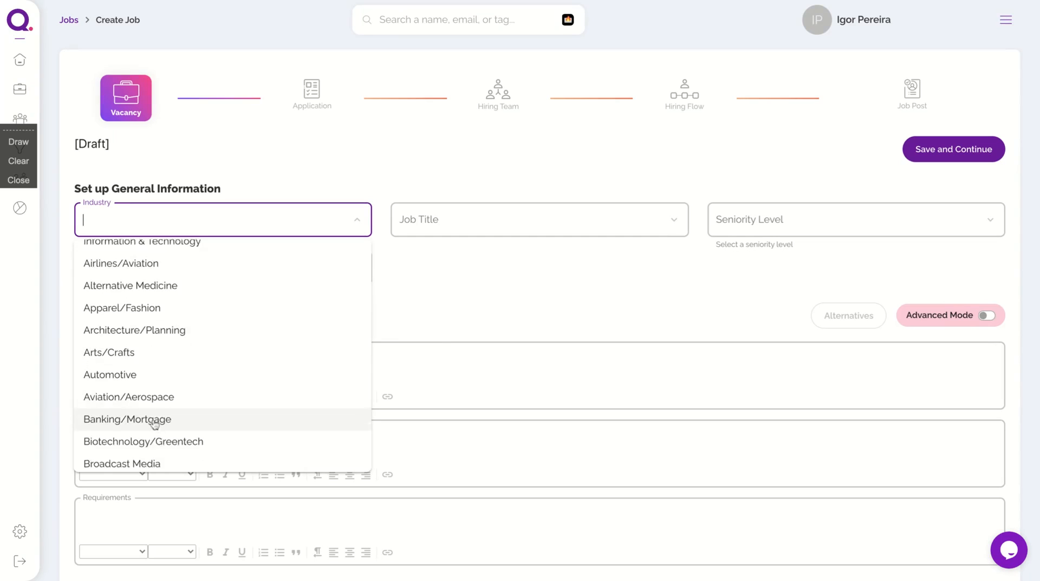
text(edu)
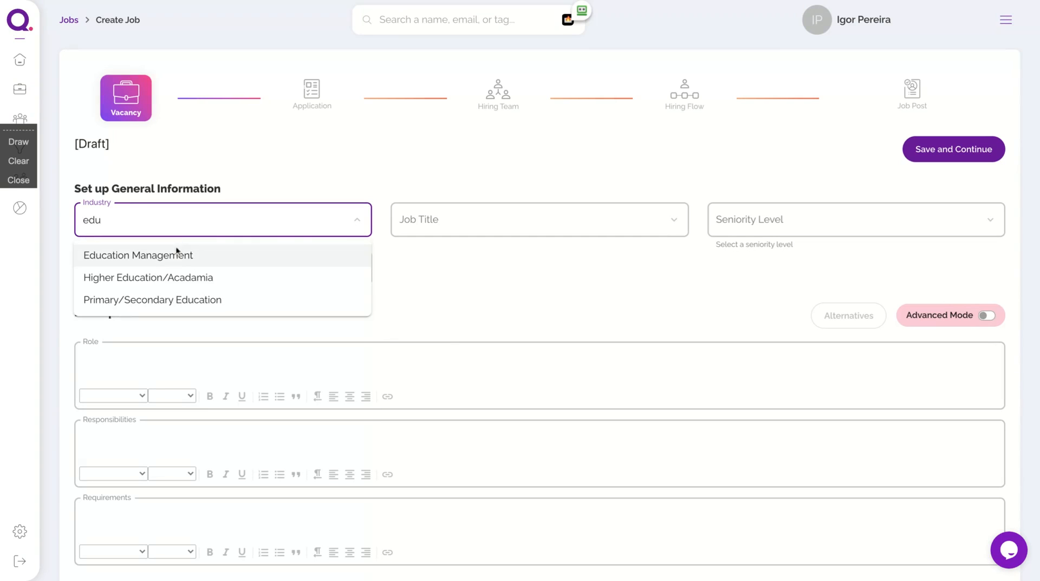
click(193, 278)
click(427, 215)
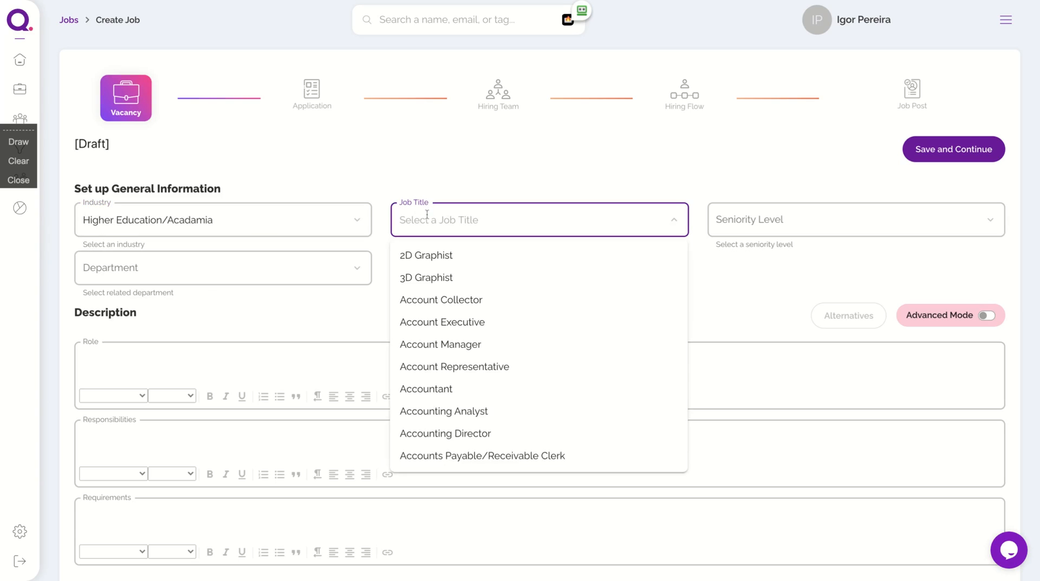
text(Professor)
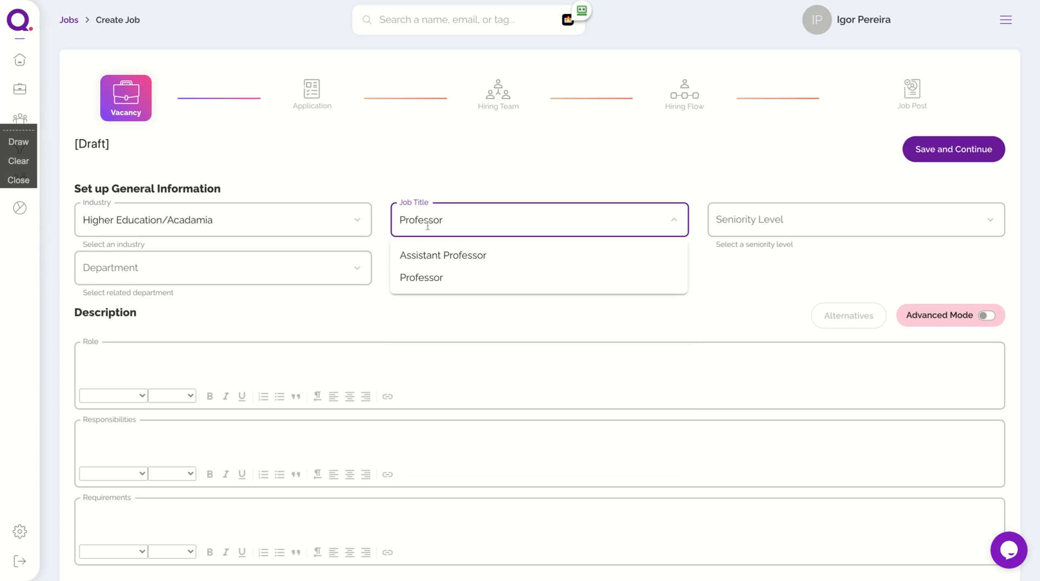
click(434, 277)
Set the seniority level to Mid and the department to Legal.
click(847, 221)
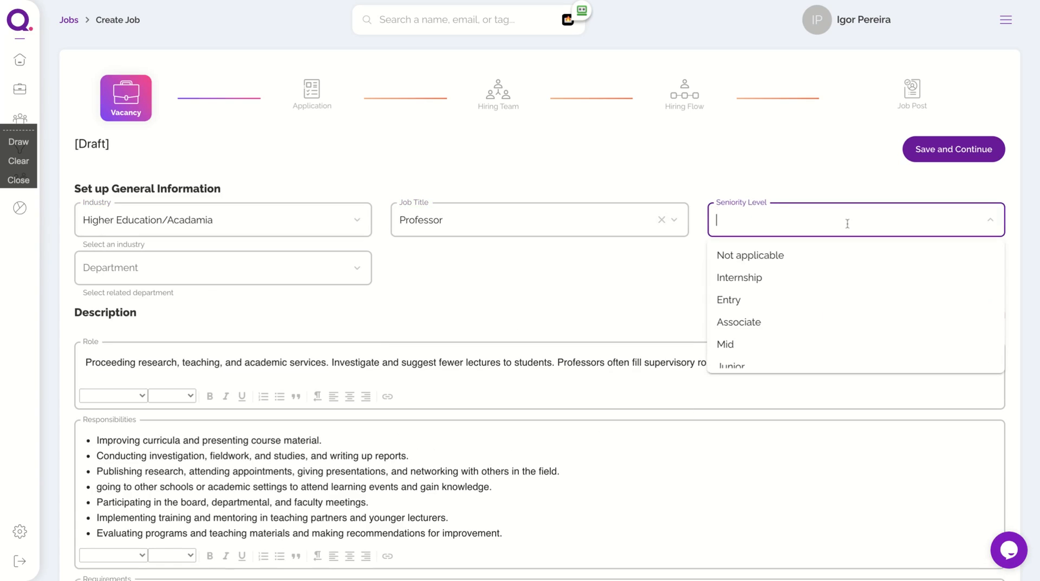
scroll(782, 287, down, 1)
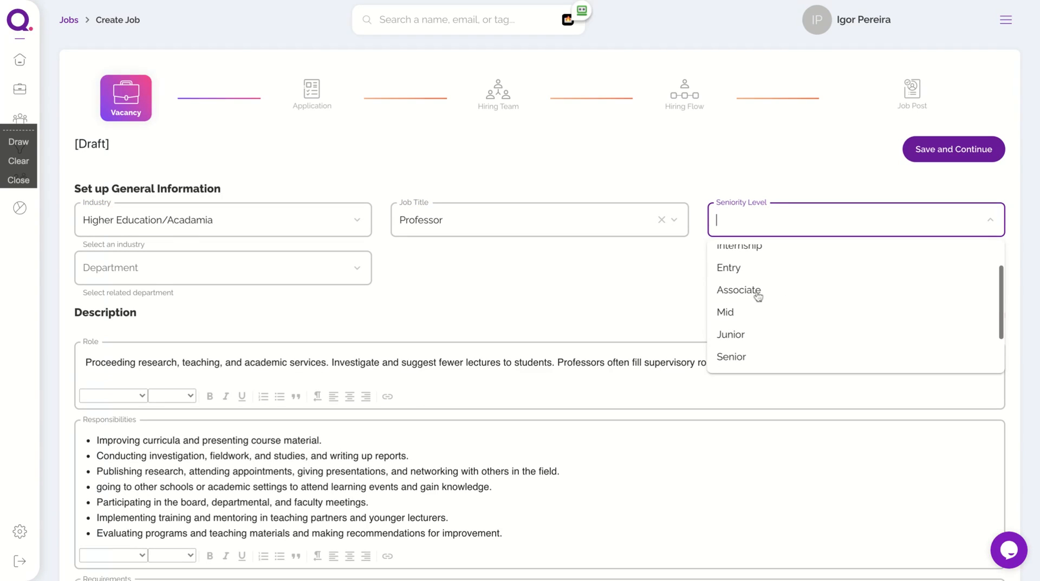
click(741, 313)
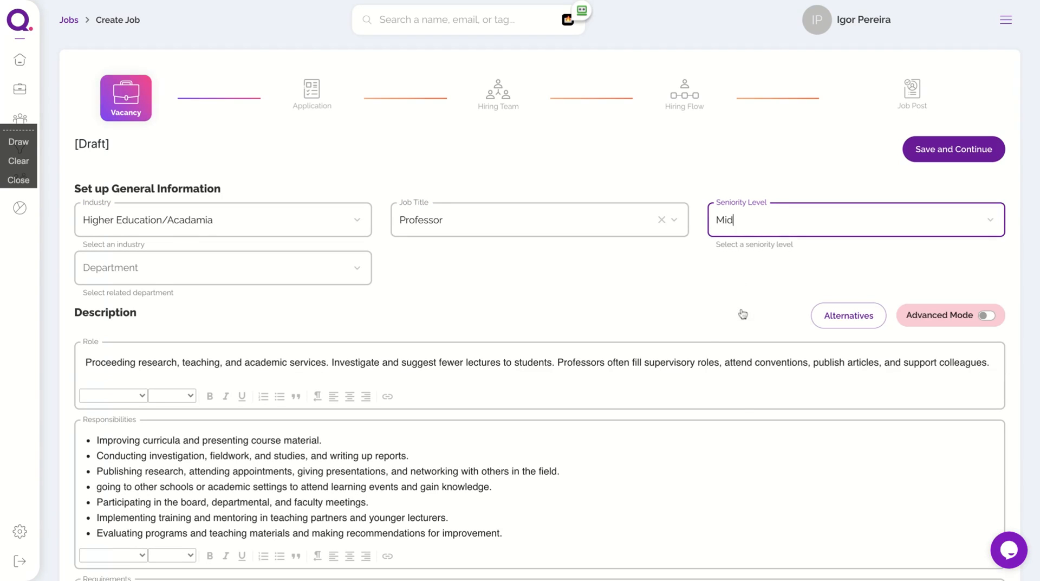
click(293, 264)
scroll(228, 360, down, 5)
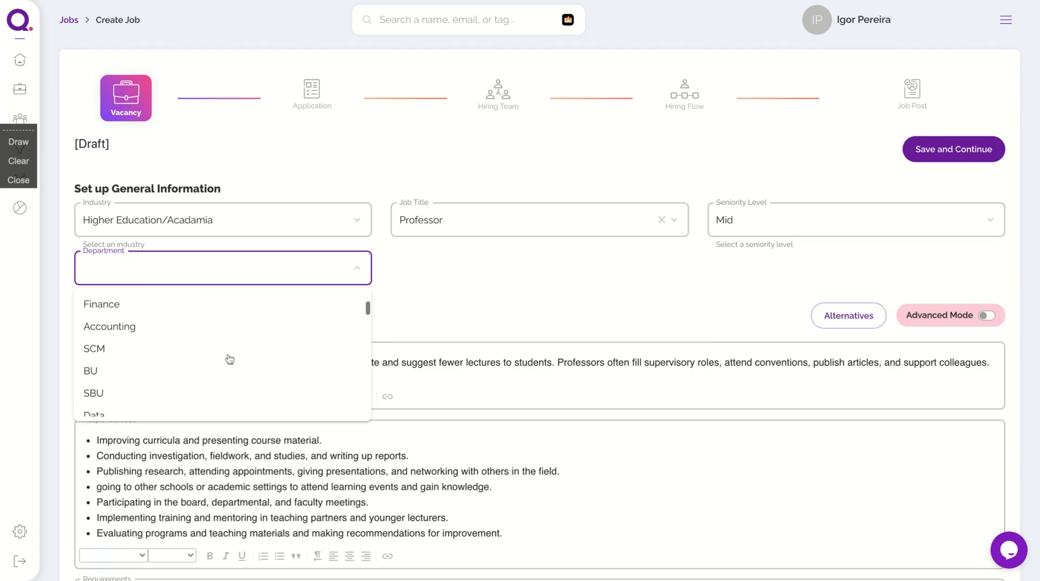
text(Le)
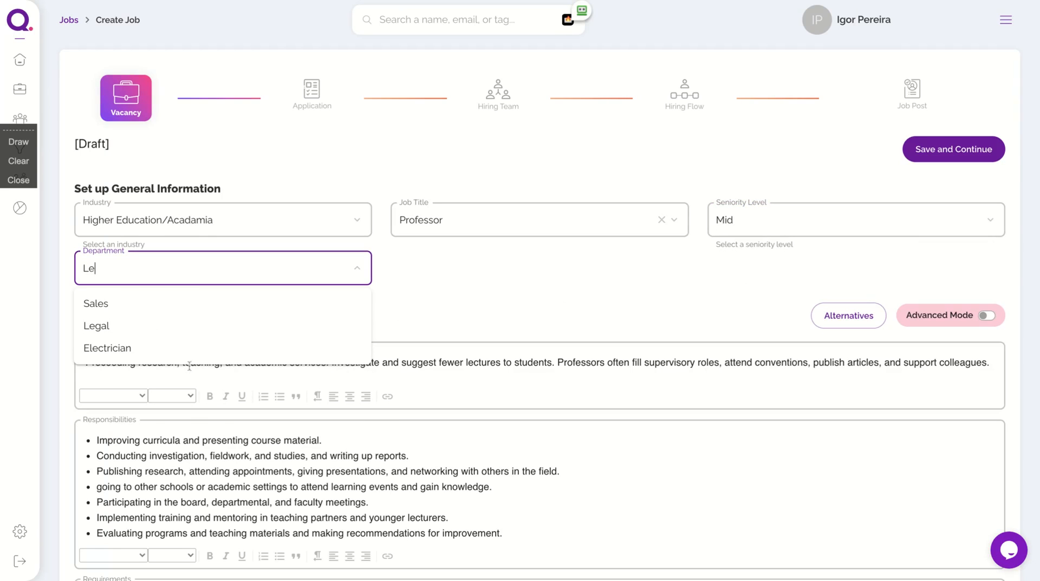
click(160, 327)
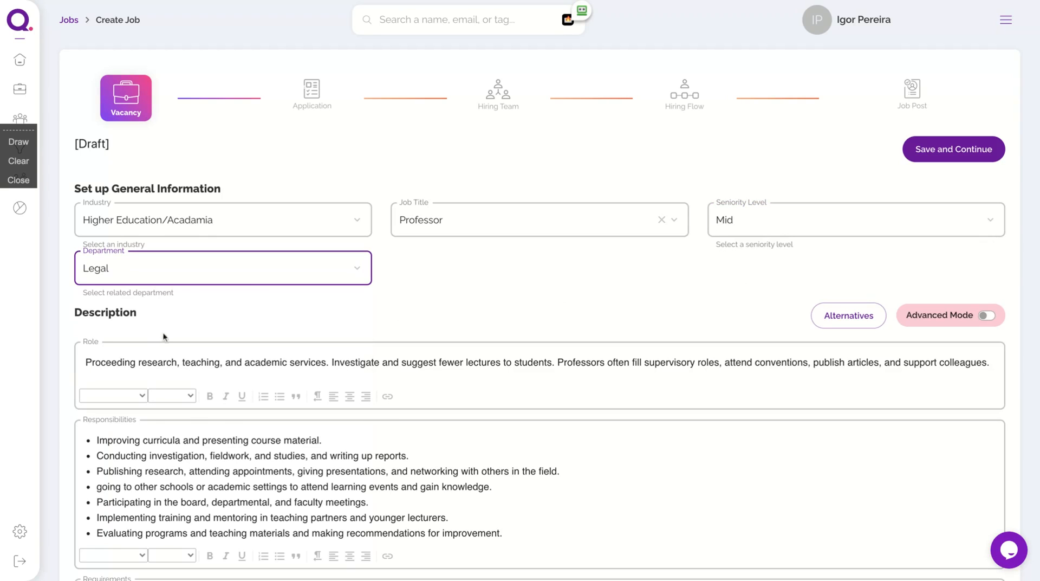
scroll(277, 315, down, 4)
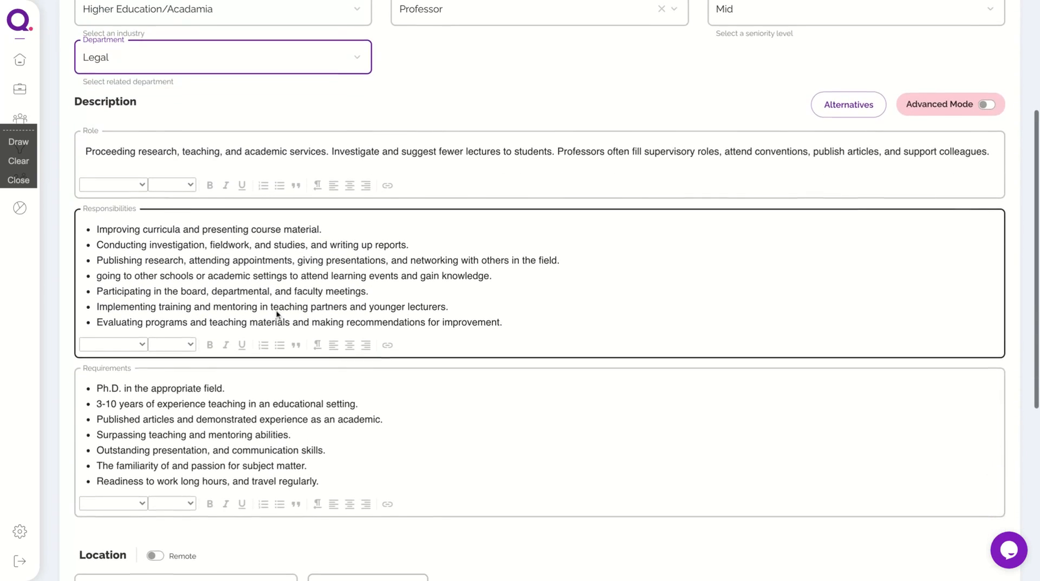
Scroll through the auto-filled Professor role, responsibilities and requirements down to the Location section.
scroll(292, 412, down, 2)
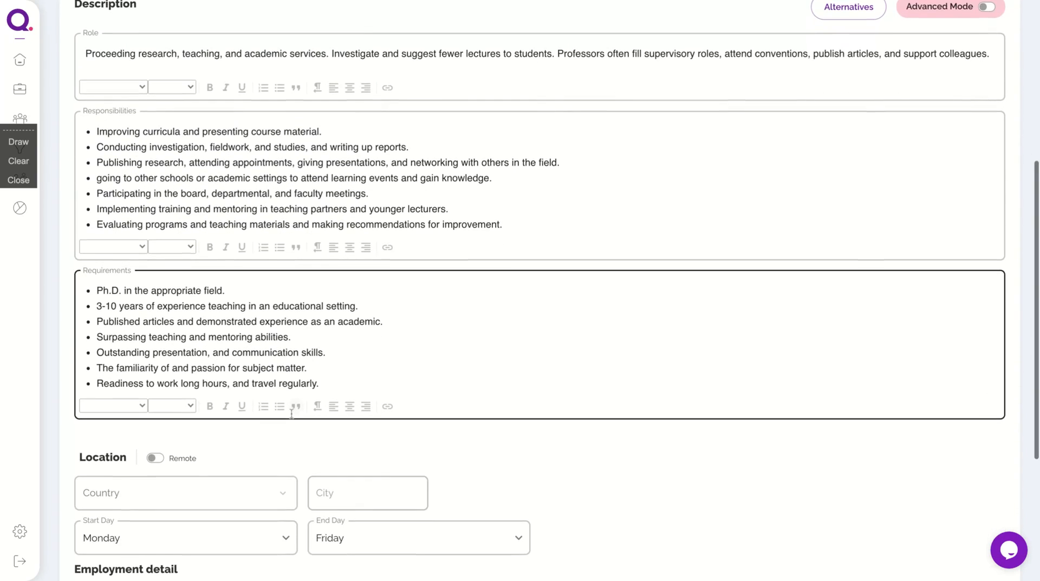
scroll(291, 413, up, 4)
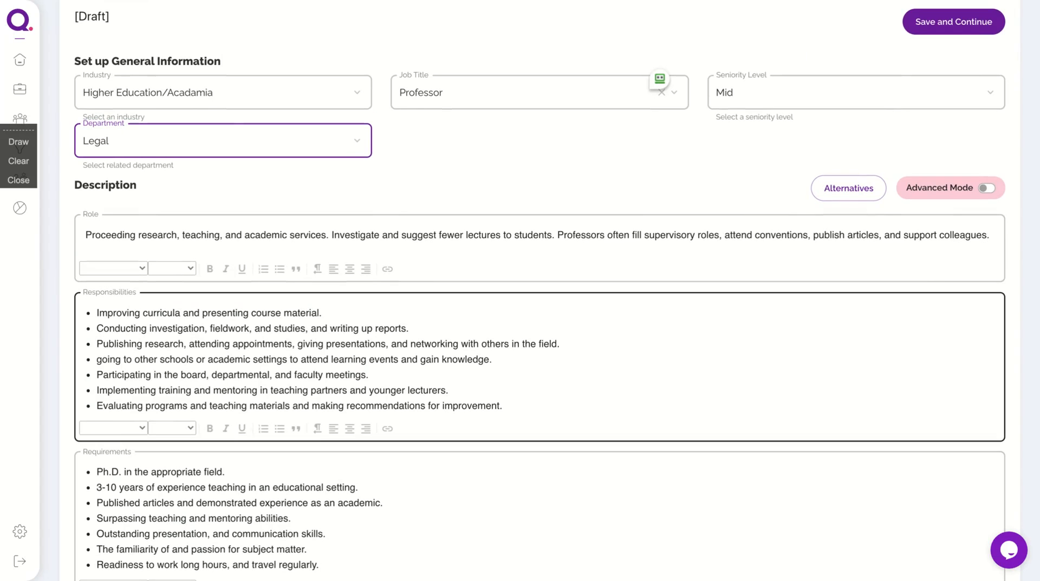
scroll(292, 446, up, 2)
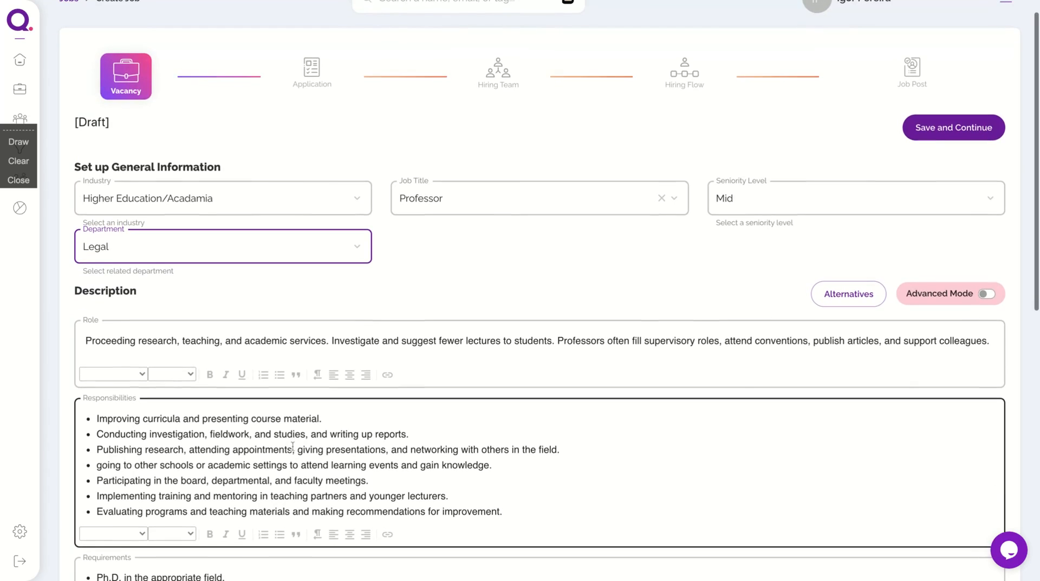
scroll(293, 446, down, 1)
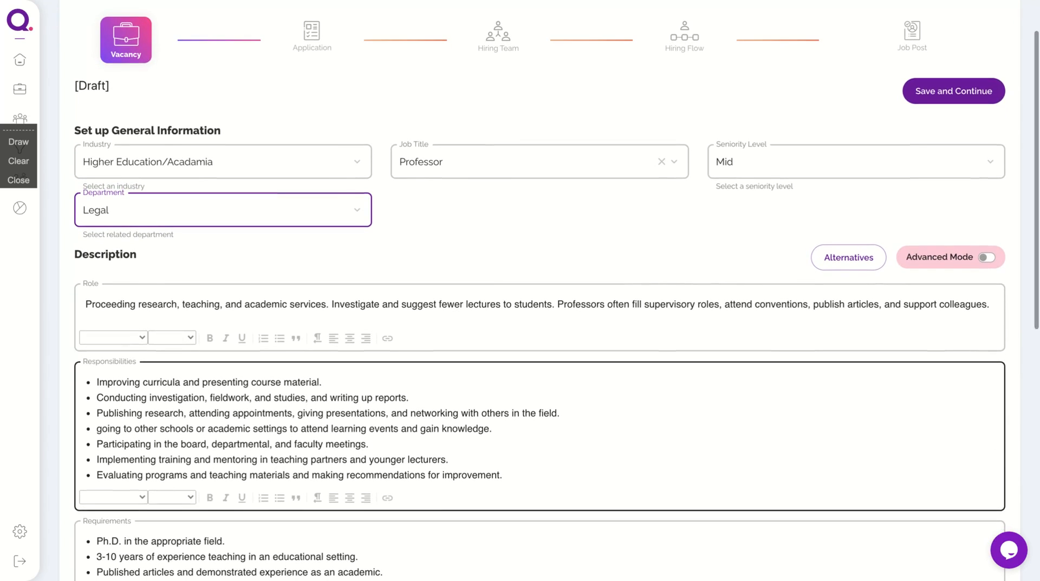
scroll(292, 446, down, 2)
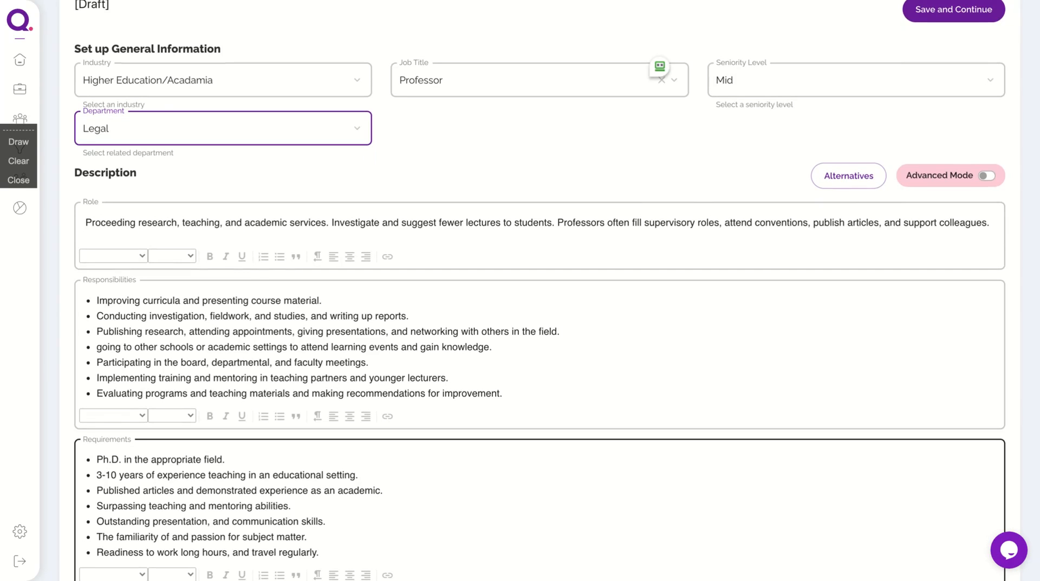
scroll(281, 471, down, 3)
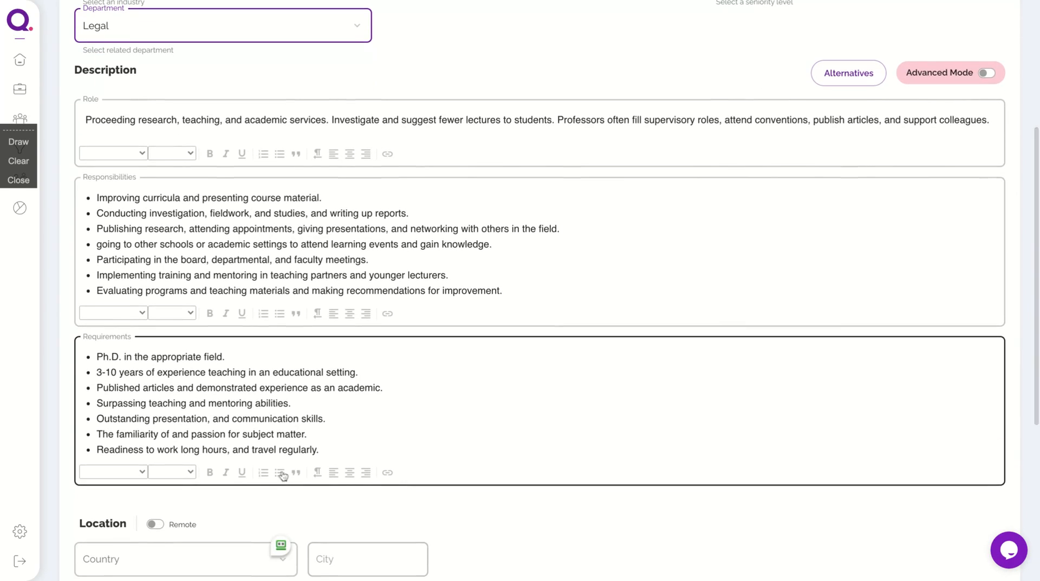
scroll(267, 309, up, 5)
scroll(267, 302, down, 3)
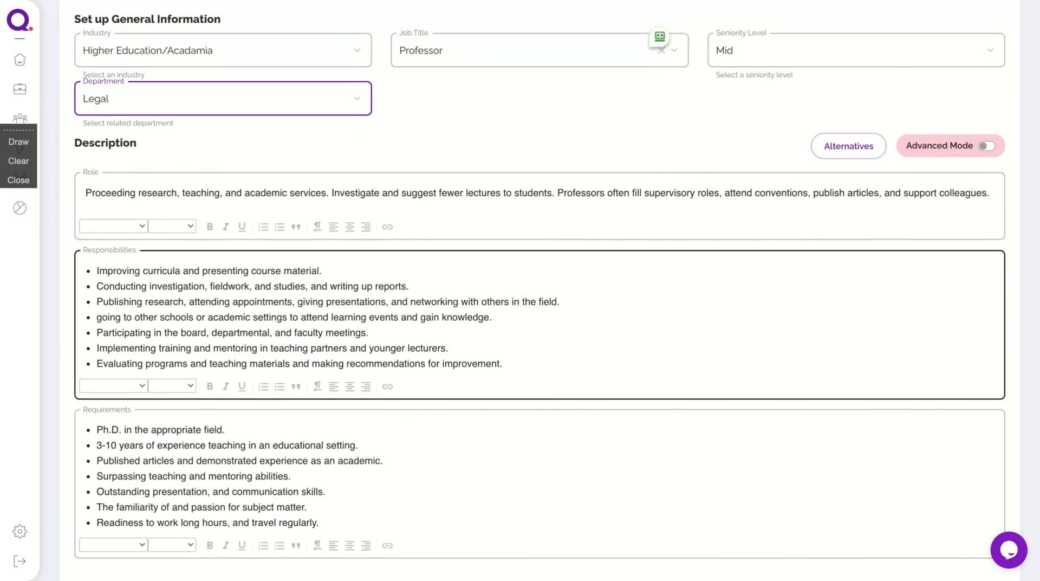
scroll(225, 427, down, 3)
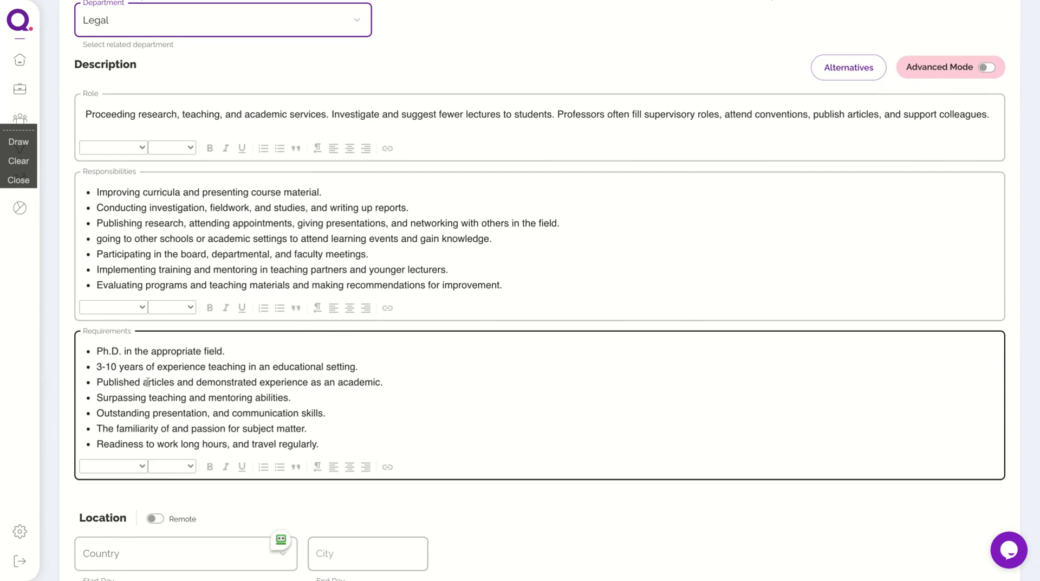
scroll(214, 377, down, 5)
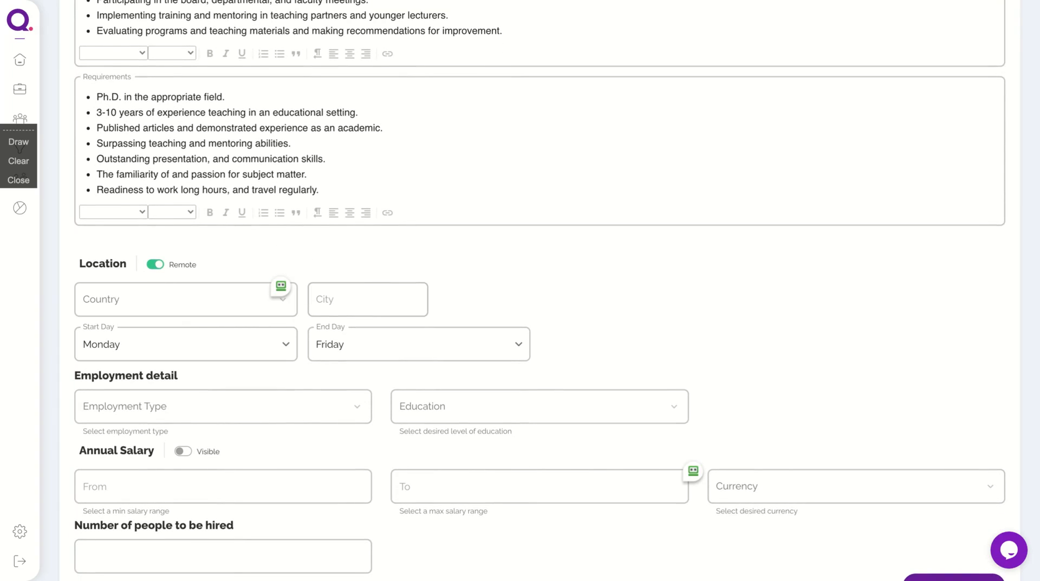
Turn off Remote and set the country to United States.
click(155, 264)
scroll(189, 371, down, 1)
click(243, 257)
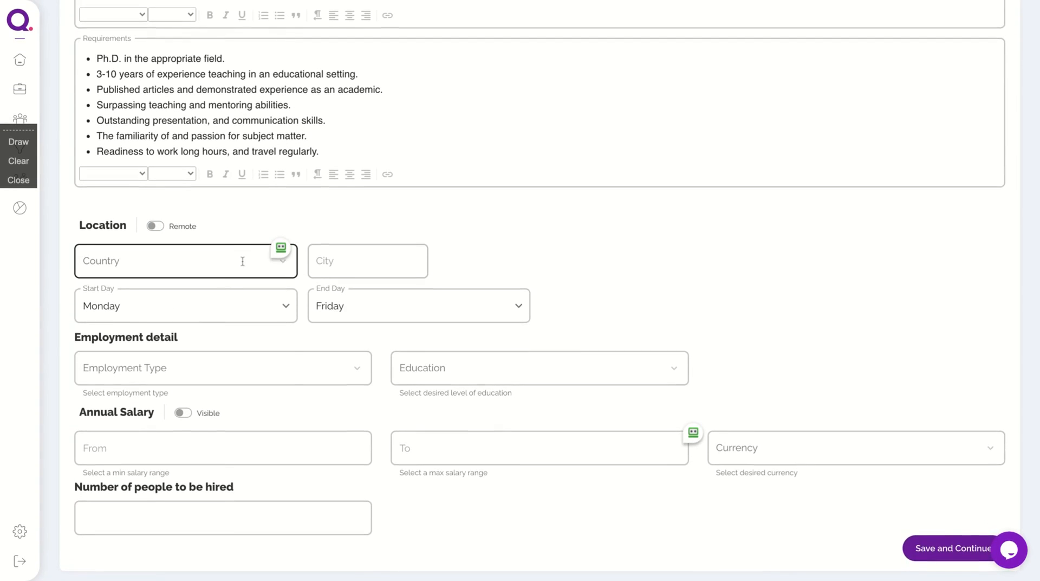
click(507, 254)
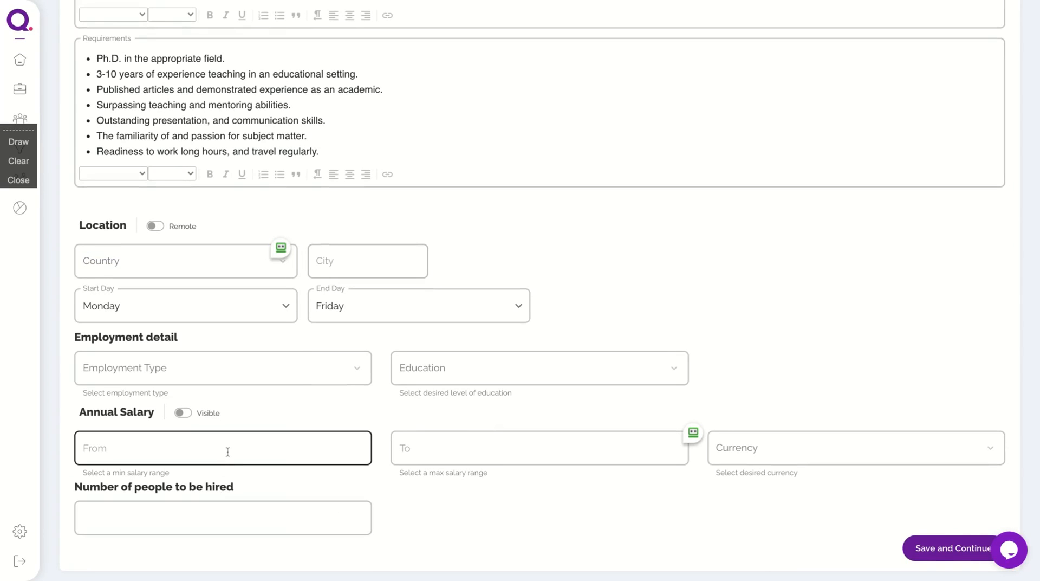
click(966, 552)
click(179, 276)
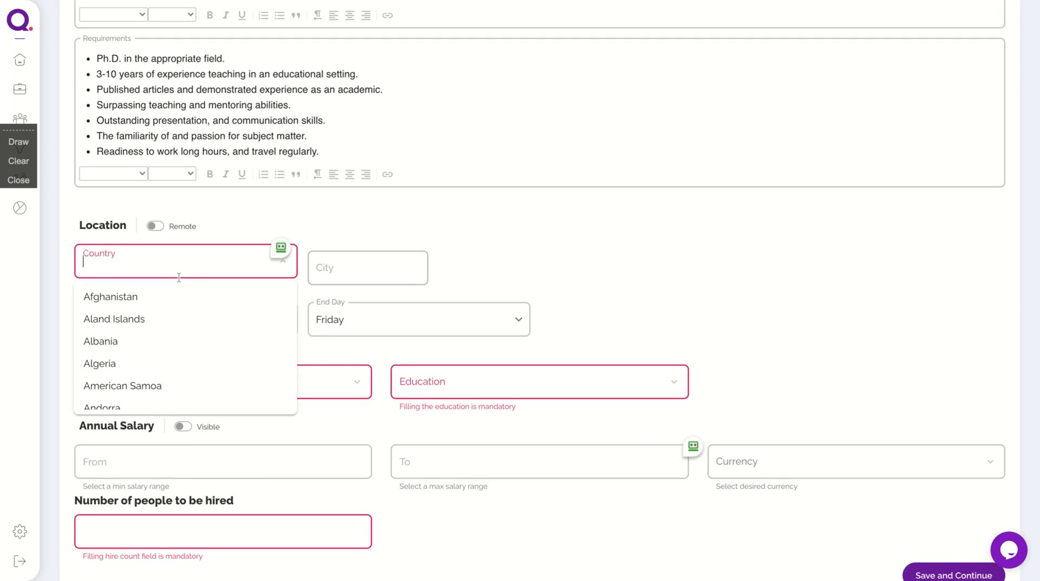
text(Unite)
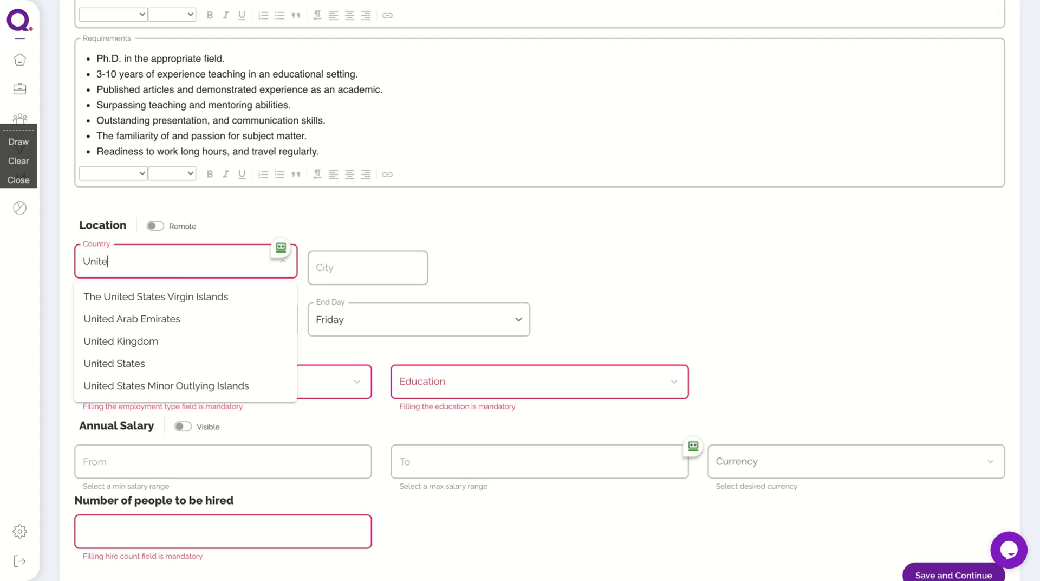
text(d)
click(162, 363)
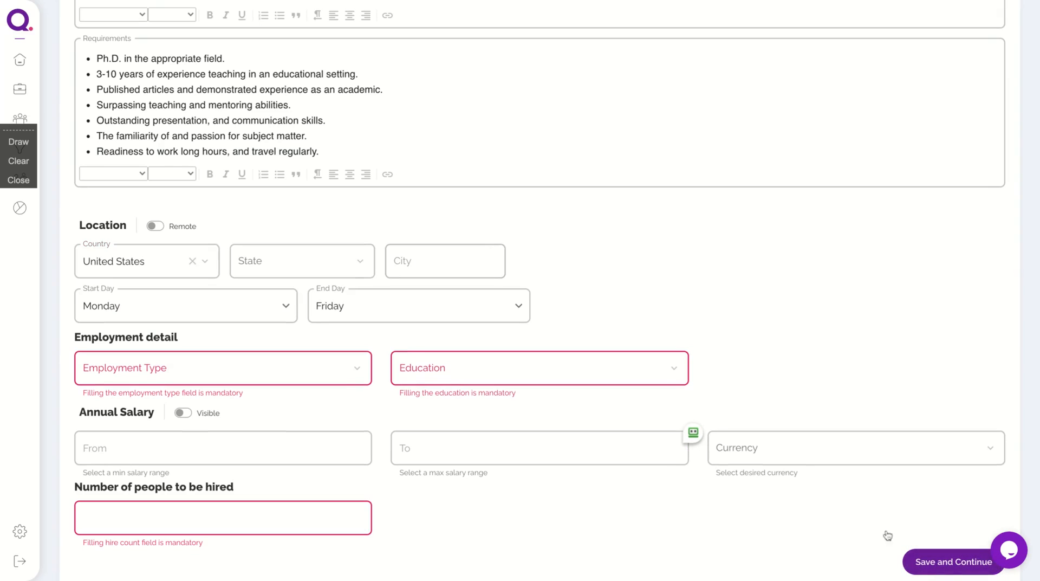
Set the employment type to Full Time and the number of people to hire to 1.
click(260, 358)
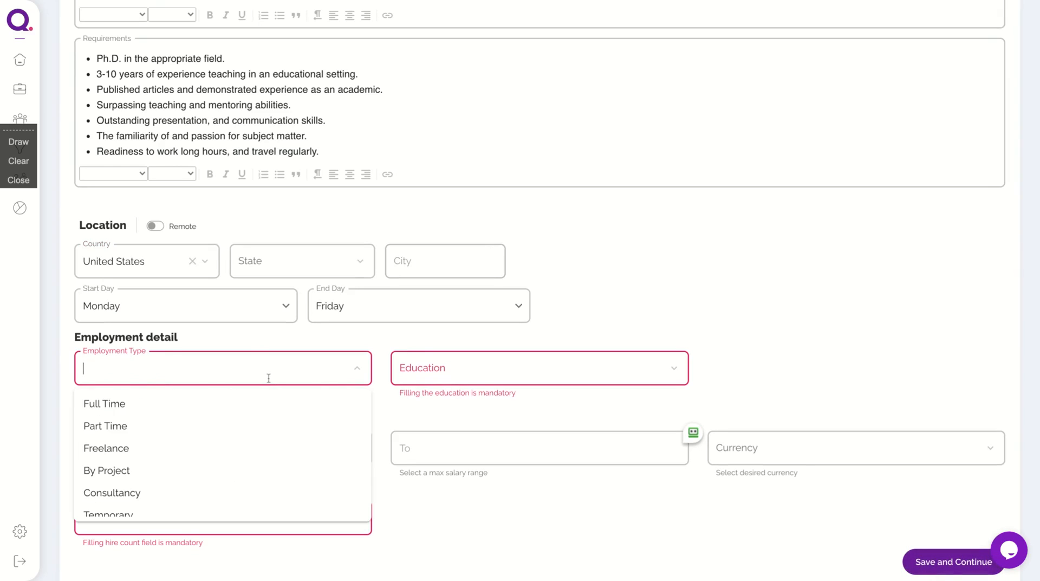
click(200, 406)
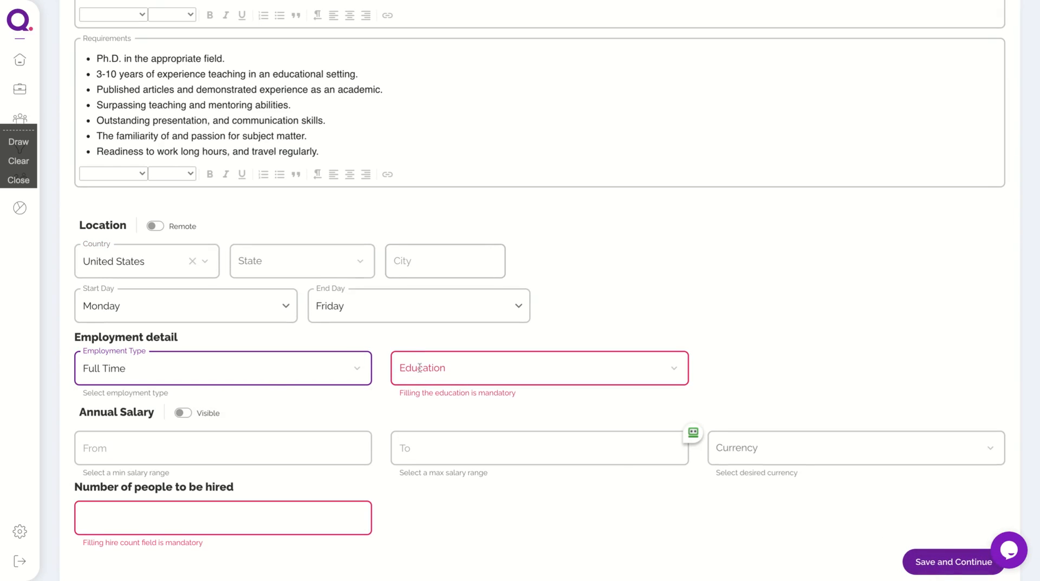
click(948, 553)
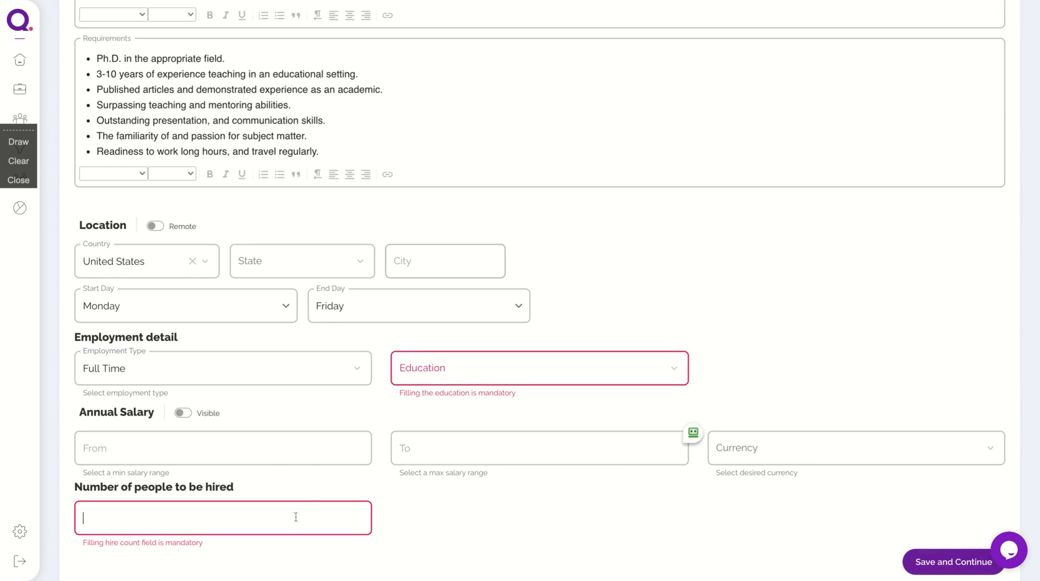
text(1)
click(965, 549)
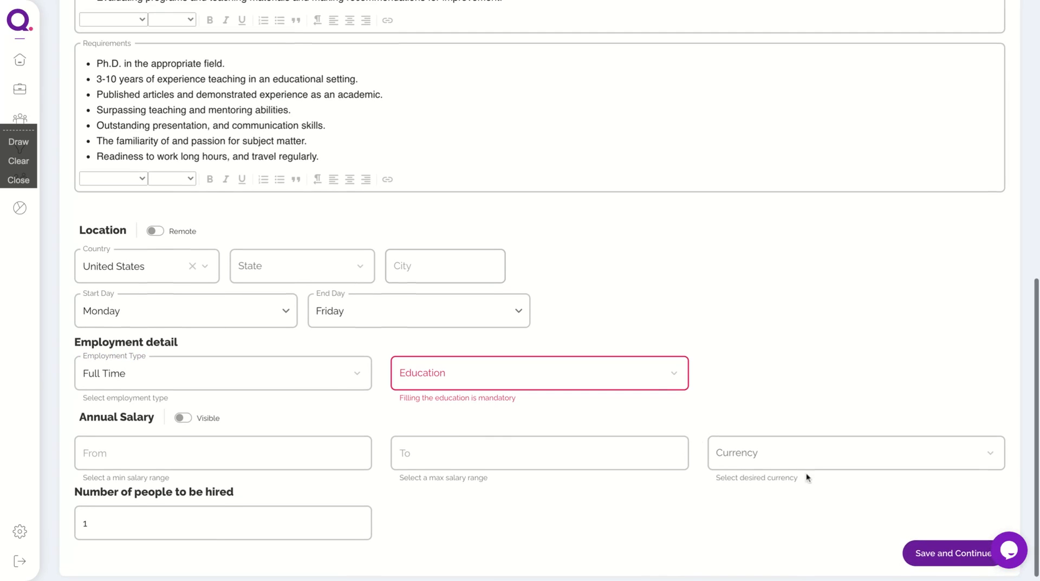
Require a Doctorate Degree (PhD) and save the vacancy to continue to the Application step.
click(608, 383)
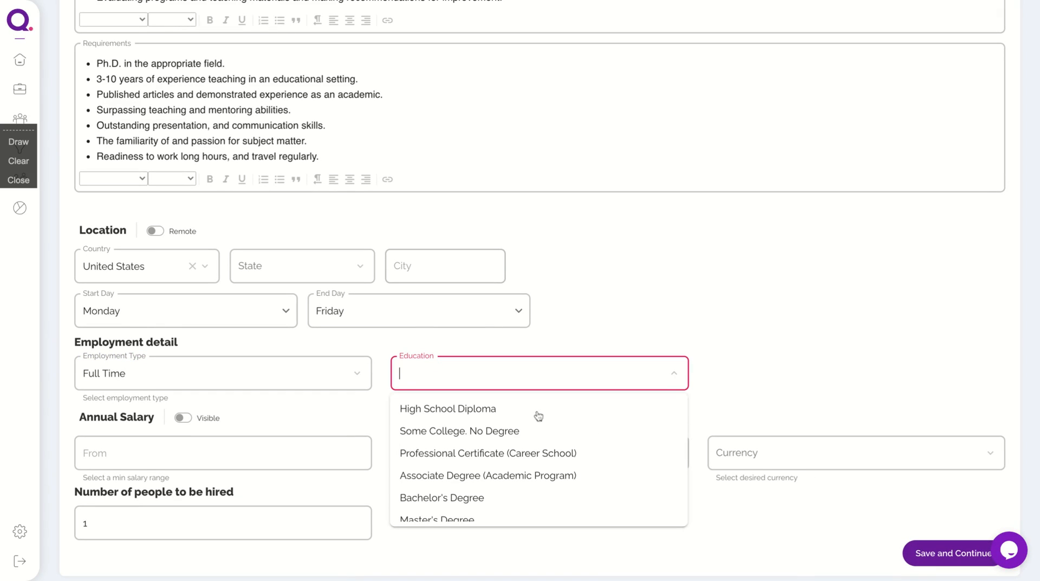
scroll(537, 491, down, 2)
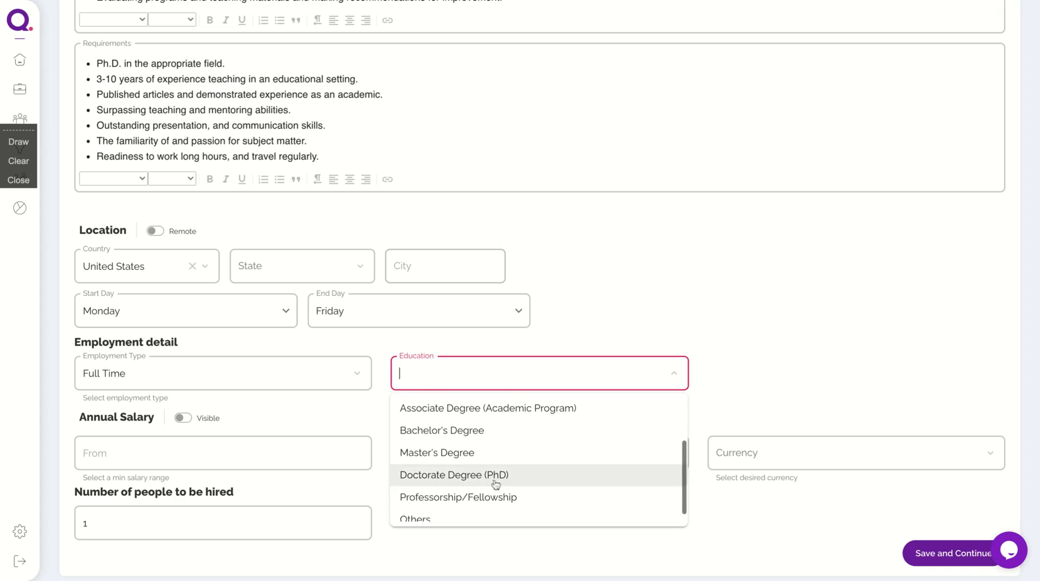
click(497, 485)
click(967, 560)
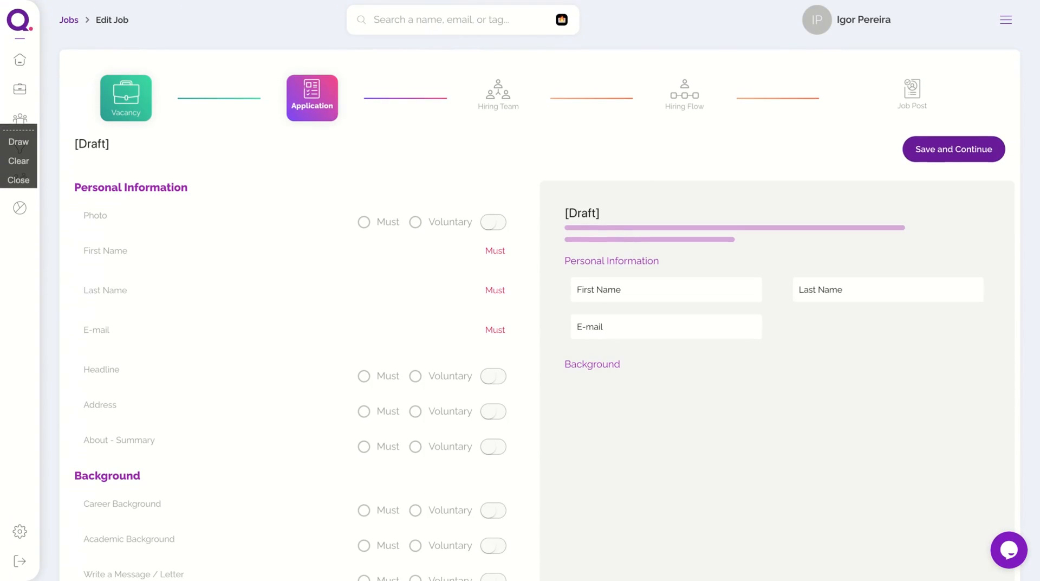
Make Photo a required (Must) field on the application form.
scroll(333, 308, down, 1)
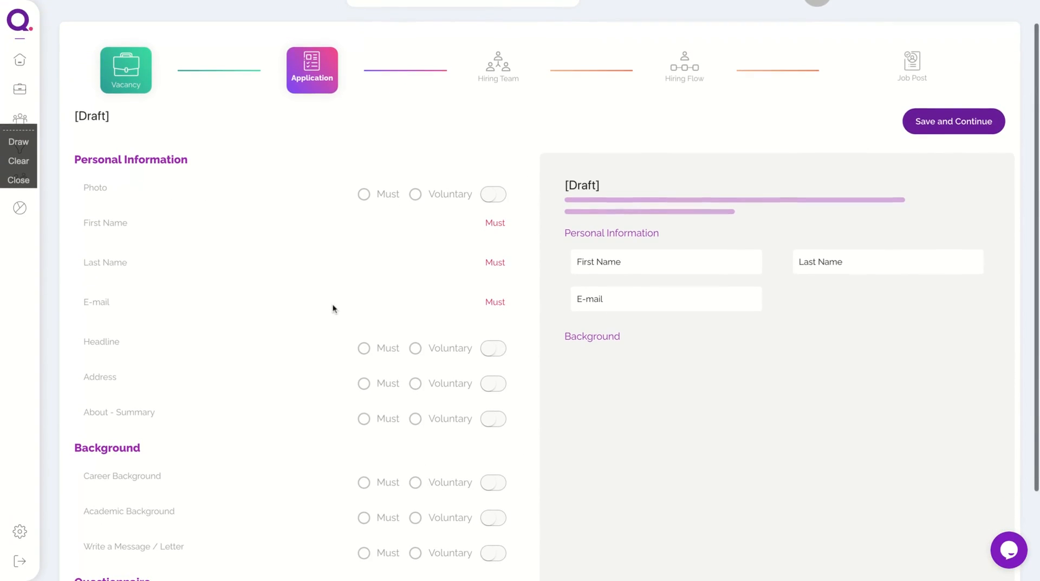
scroll(333, 307, down, 1)
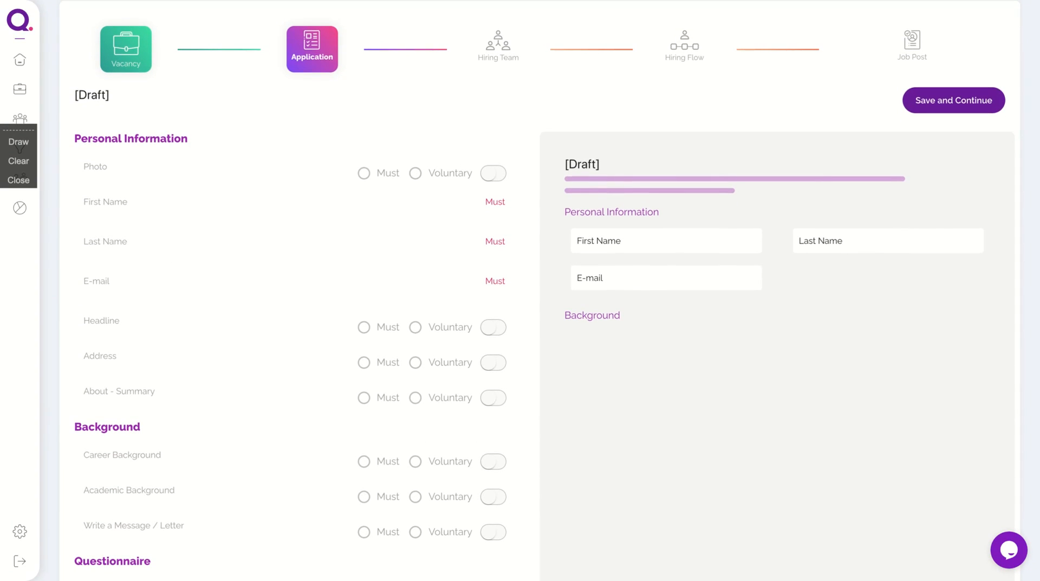
scroll(520, 293, up, 2)
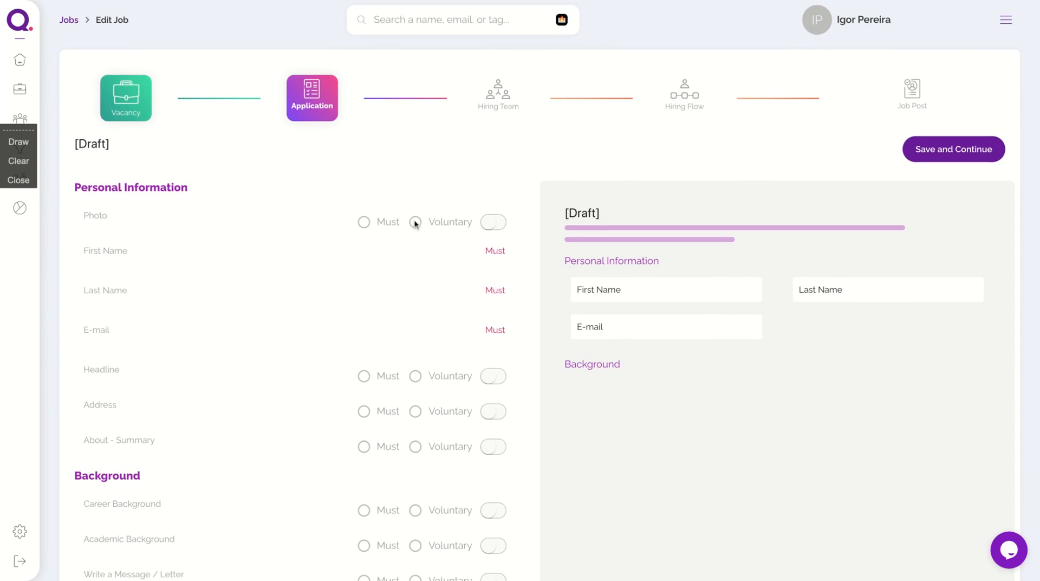
scroll(498, 304, down, 3)
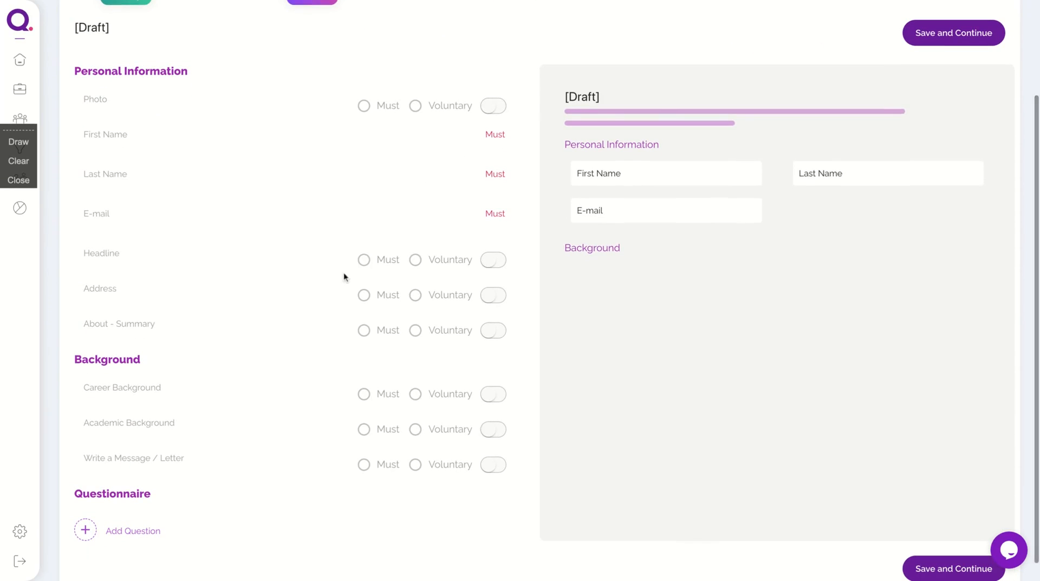
scroll(365, 260, down, 1)
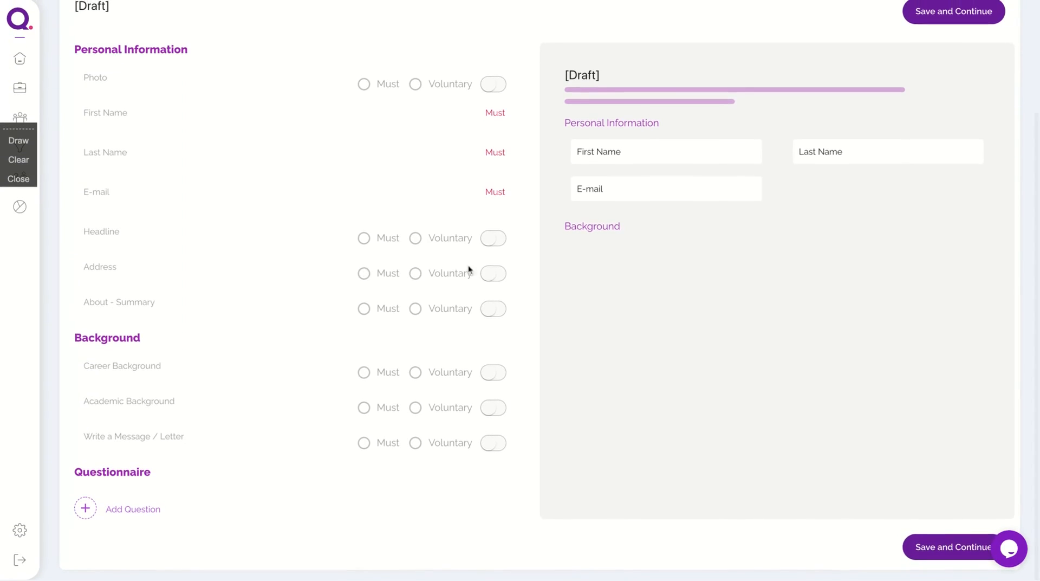
scroll(453, 155, up, 2)
click(493, 131)
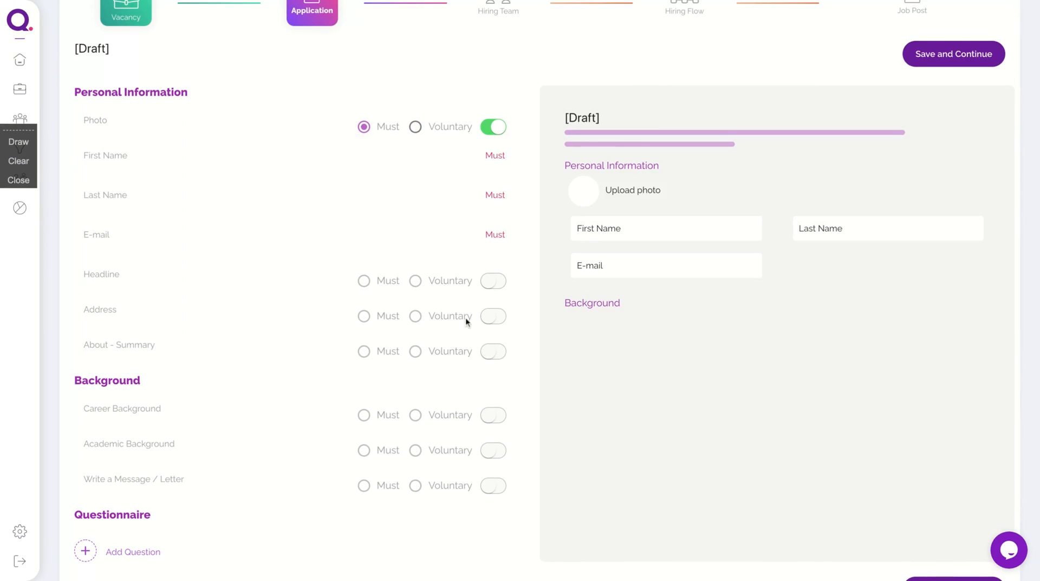
Add Headline, Address, About - Summary, Career and Academic Background, and Message / Letter as voluntary fields.
click(487, 284)
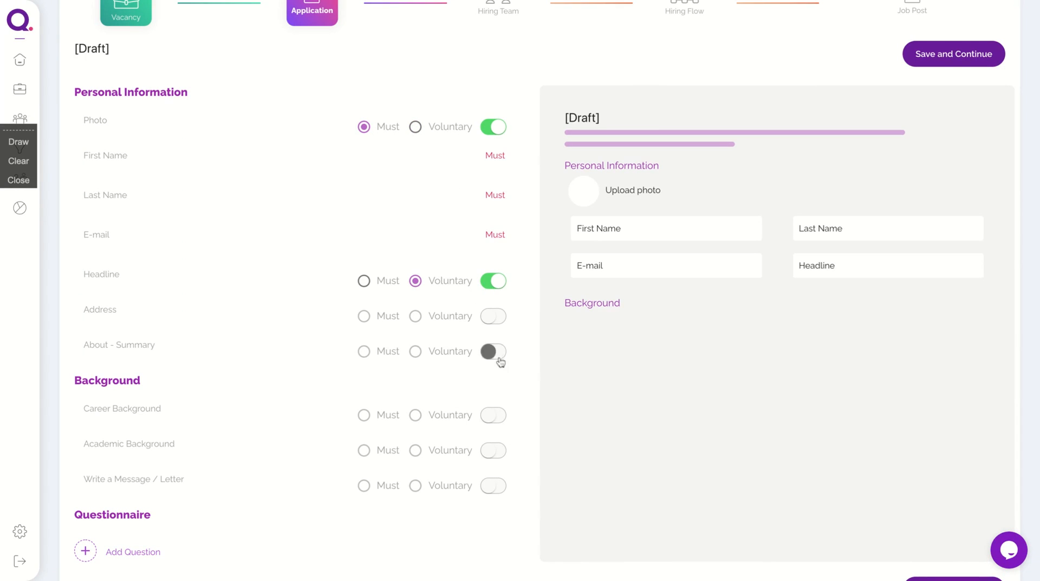
click(493, 326)
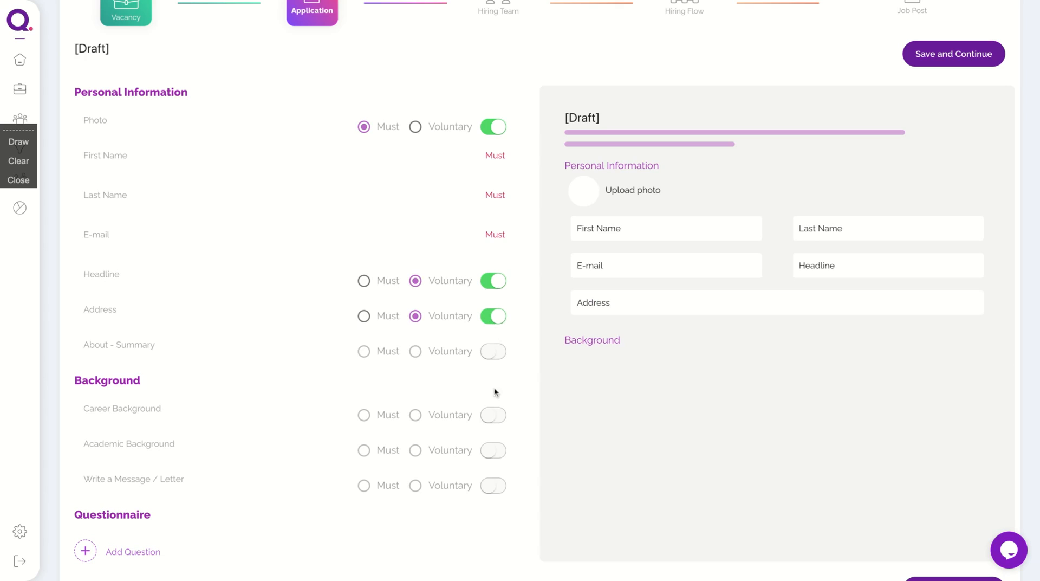
click(489, 351)
scroll(498, 432, down, 1)
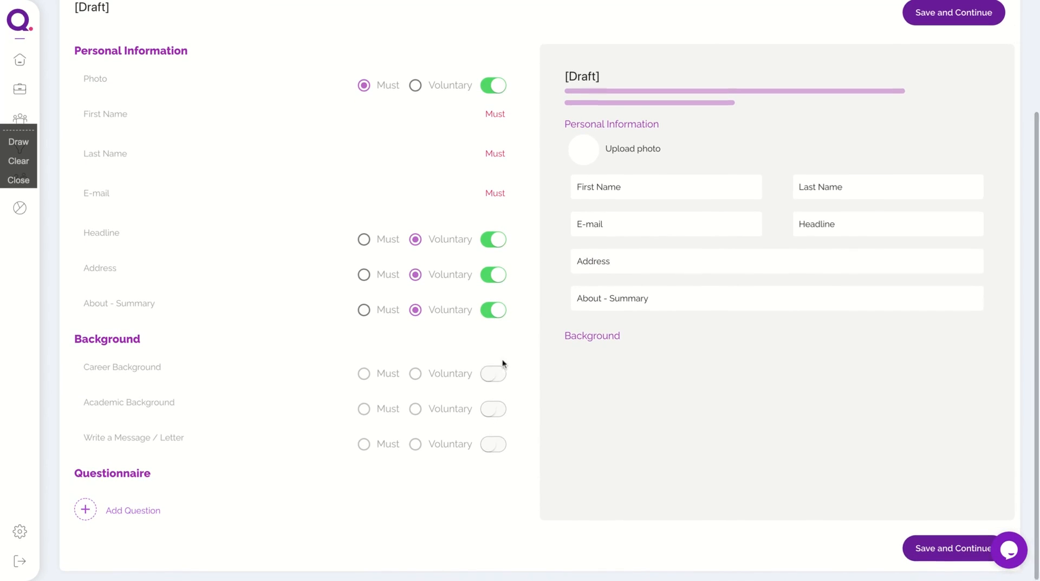
click(497, 380)
click(496, 413)
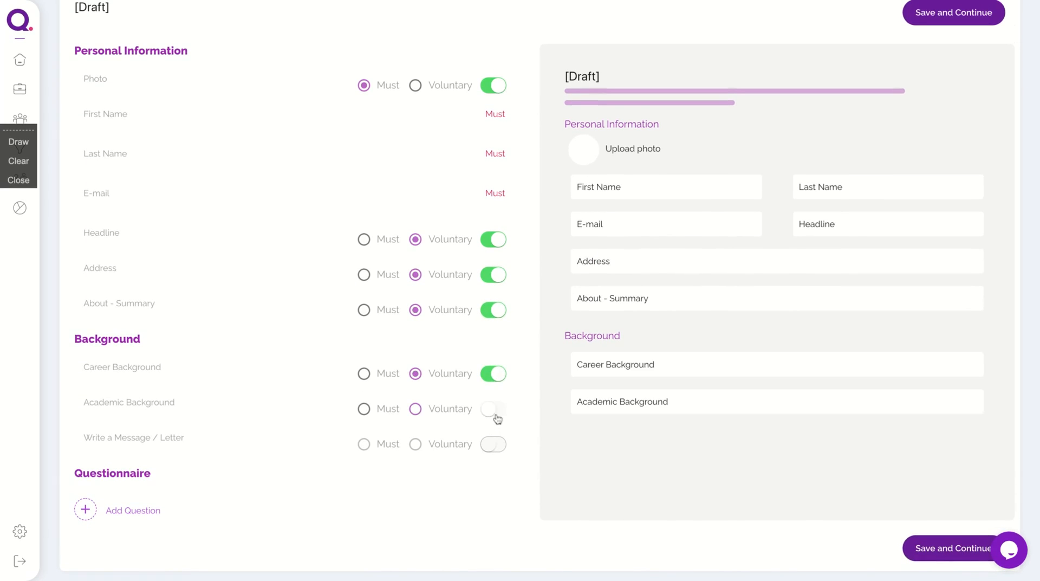
click(499, 440)
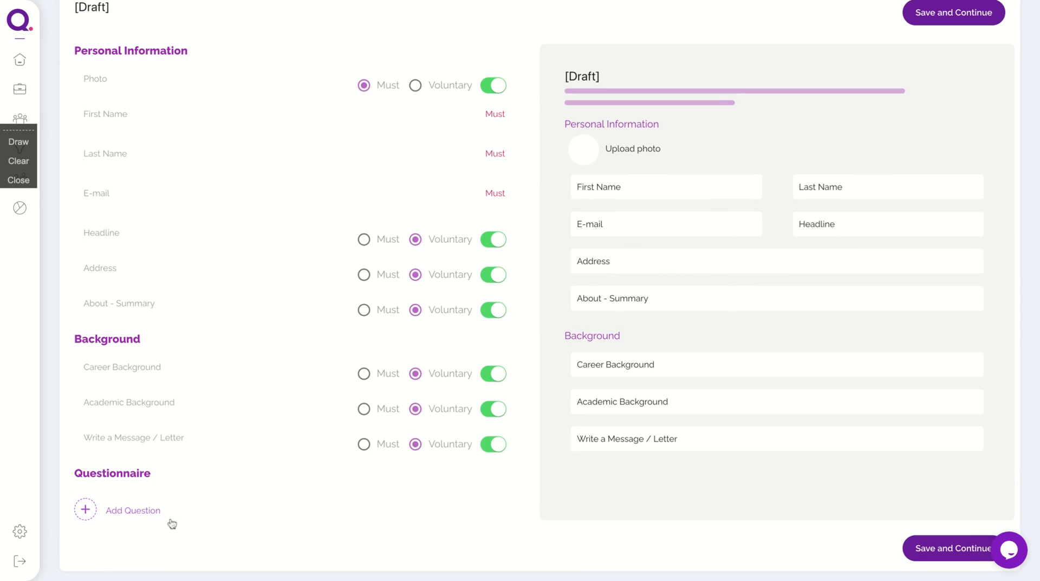
click(153, 515)
Add the yes/no question 'Do you like to work in the educational field?' to the questionnaire.
scroll(156, 517, down, 1)
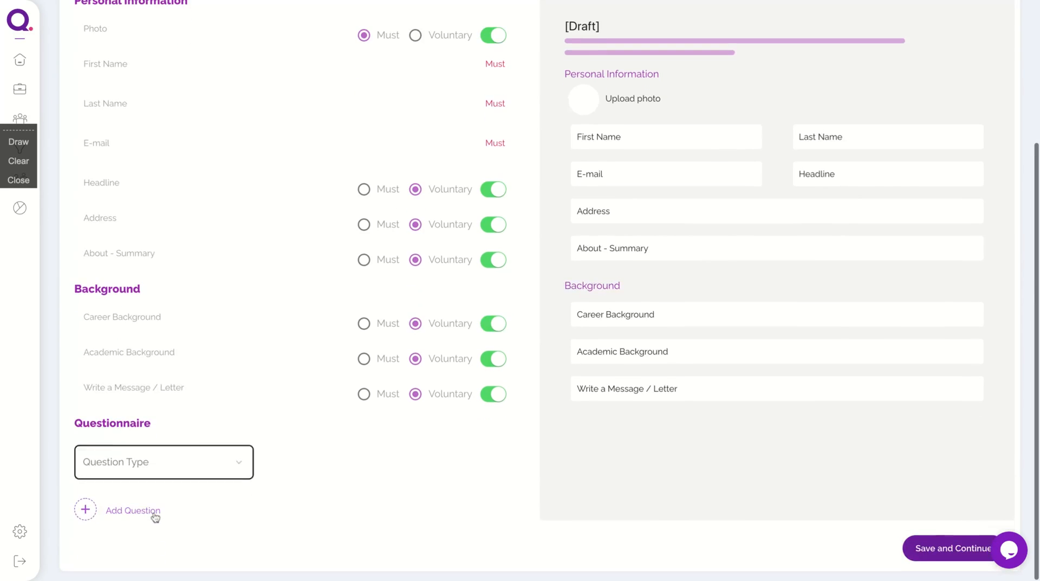
click(219, 461)
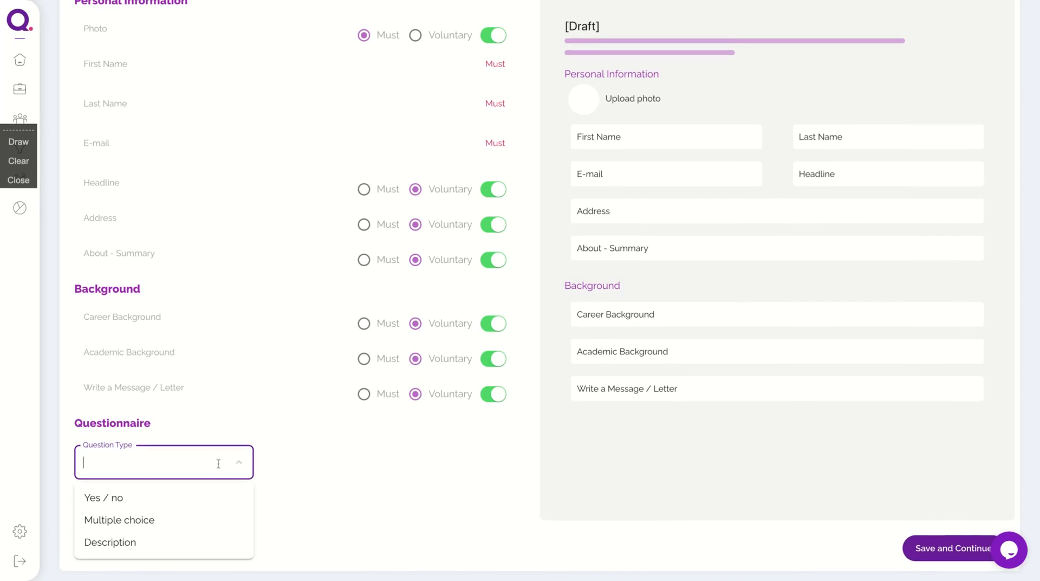
click(113, 501)
scroll(214, 489, down, 2)
click(238, 397)
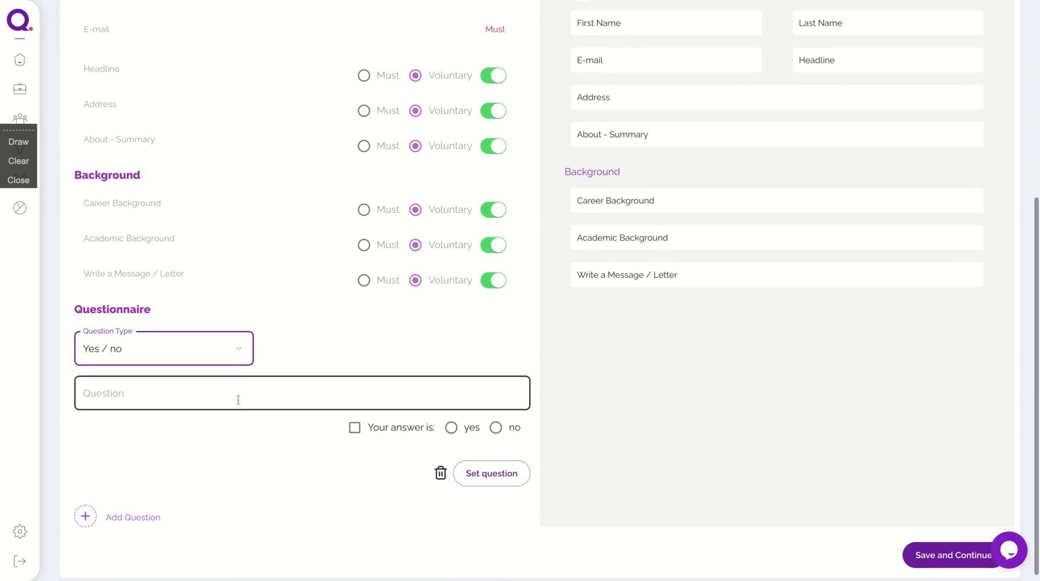
text(Do you l)
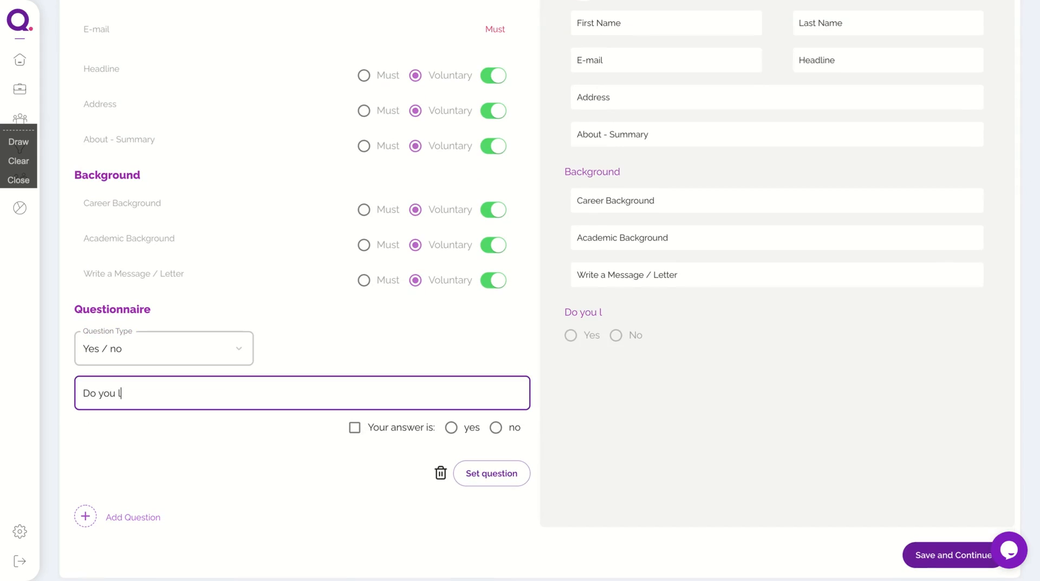
text(ike to work in the )
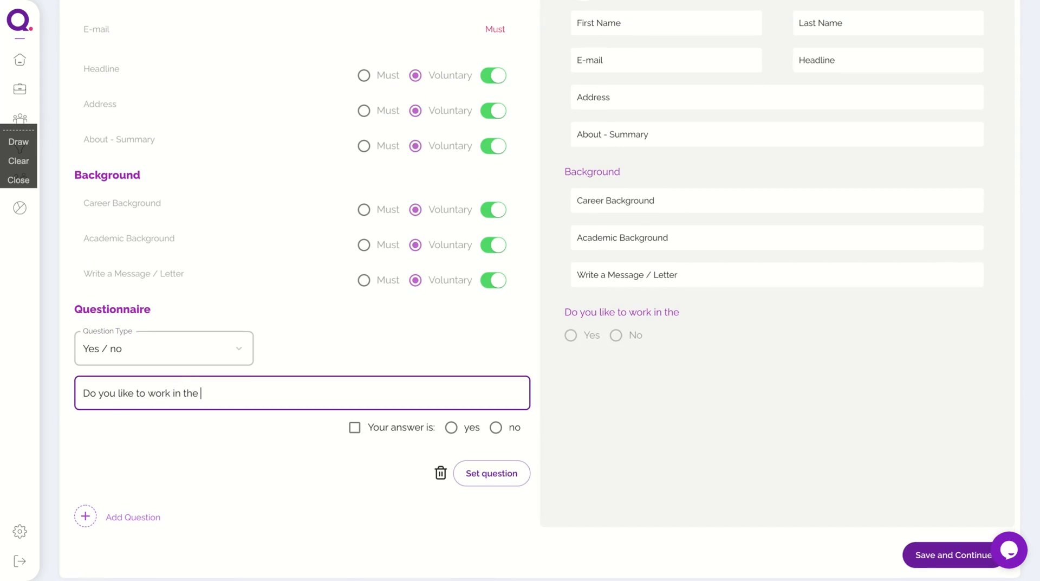
text(educational fie)
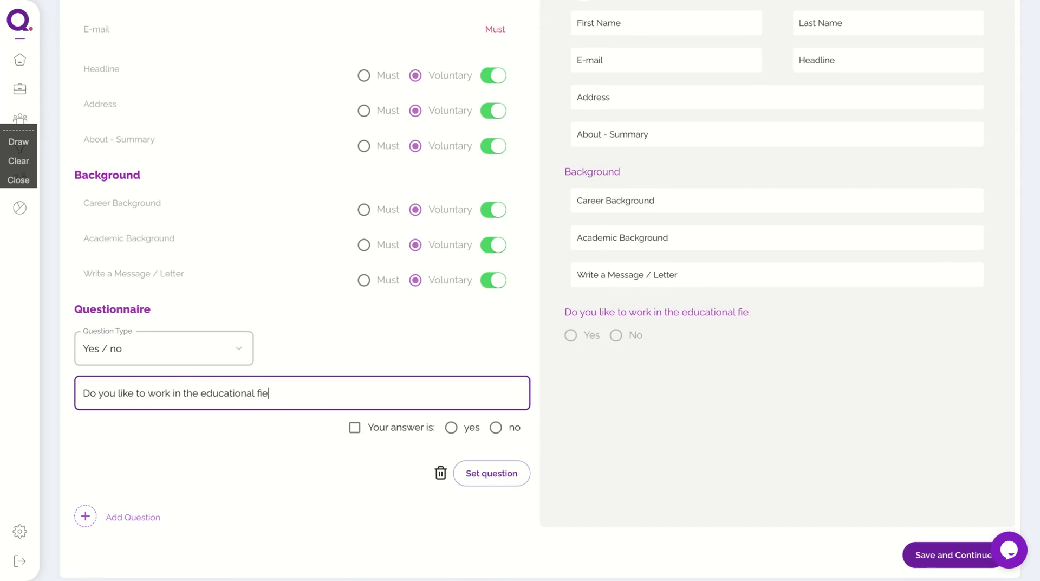
text(dl?)
key(BackSpace)
text(ld)
click(487, 477)
scroll(626, 363, up, 5)
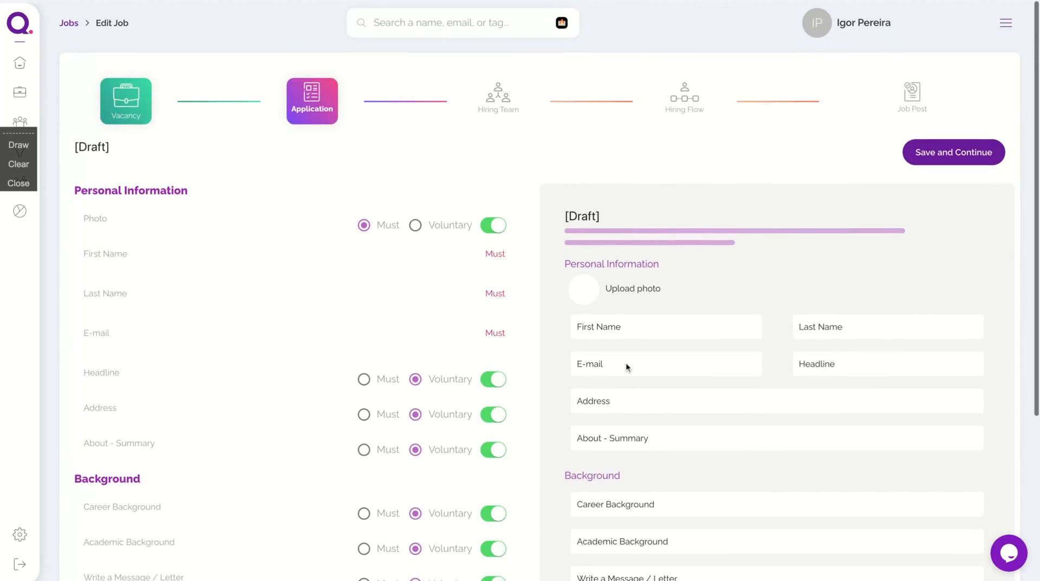
scroll(626, 363, down, 5)
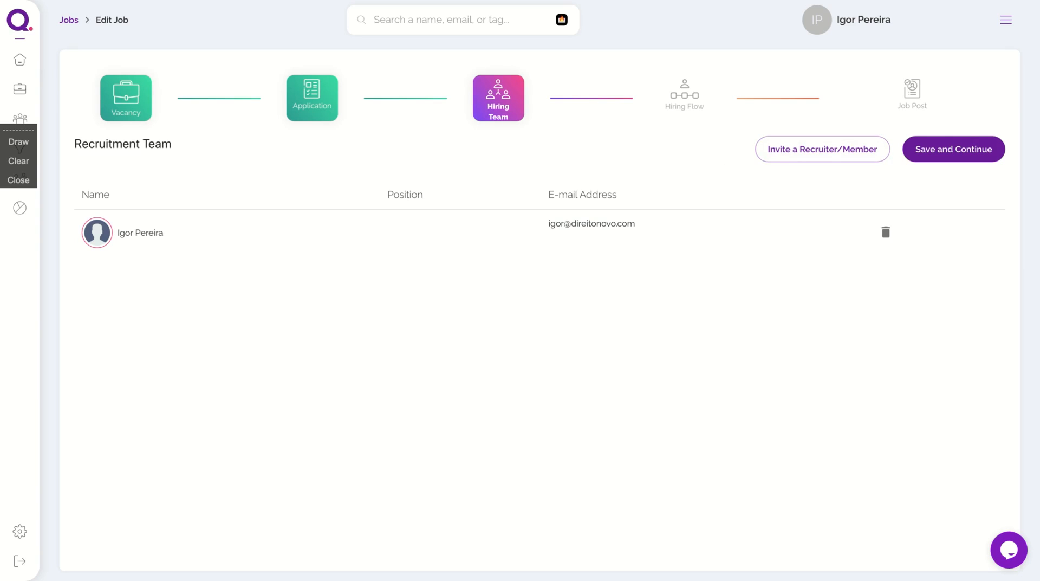
Keep the one-member hiring team, review the Sourcing-to-Hired pipeline stages, and continue to Job Post.
click(966, 142)
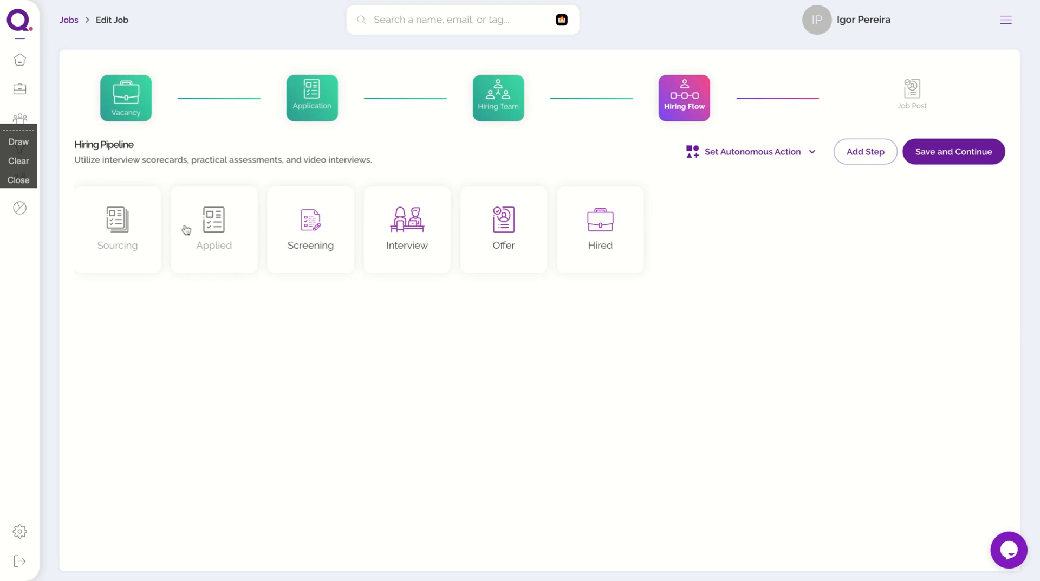
mouse_move(291, 242)
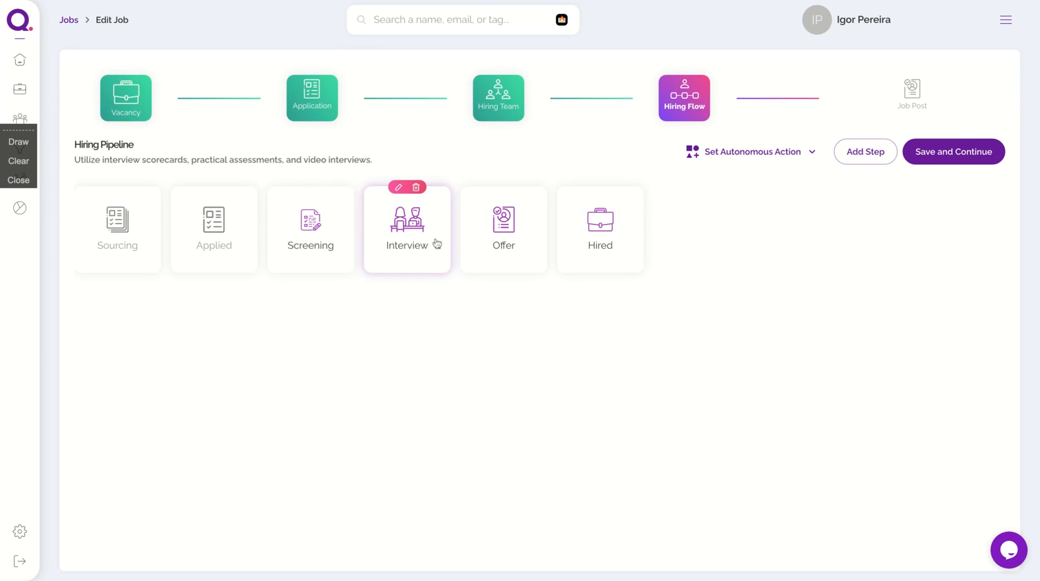
mouse_move(611, 234)
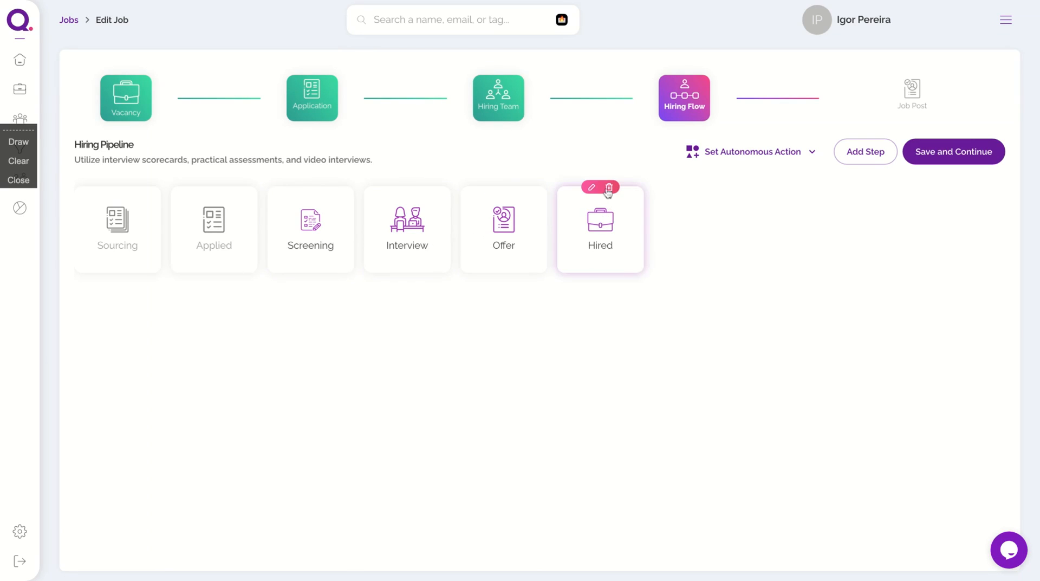
mouse_move(326, 194)
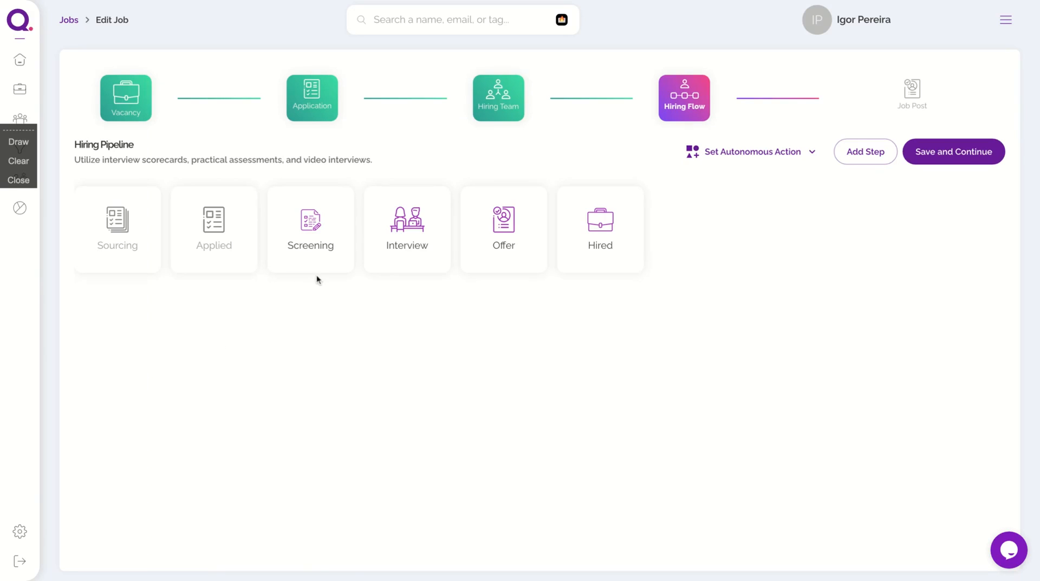
mouse_move(407, 228)
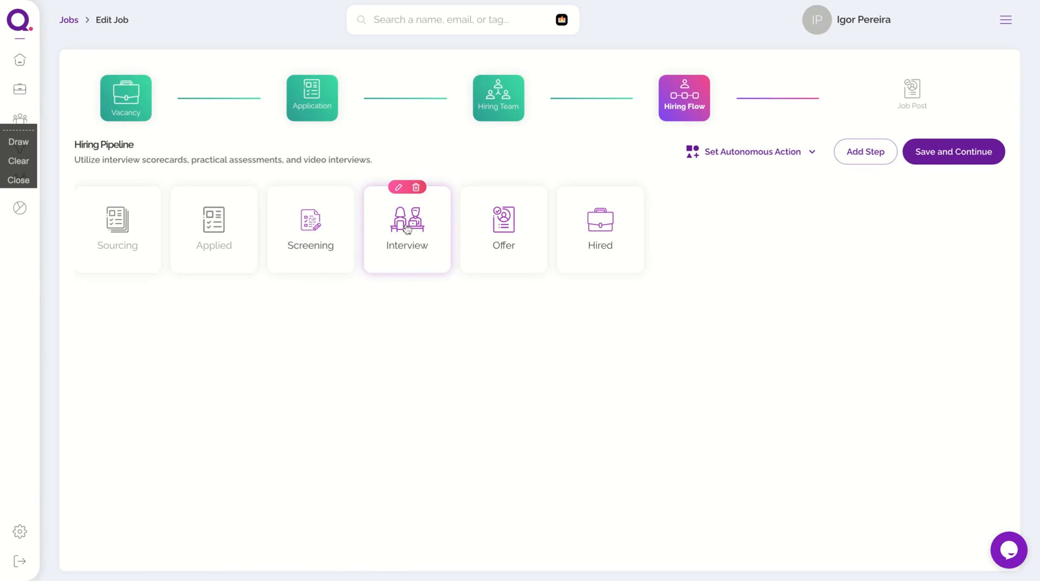
mouse_move(464, 225)
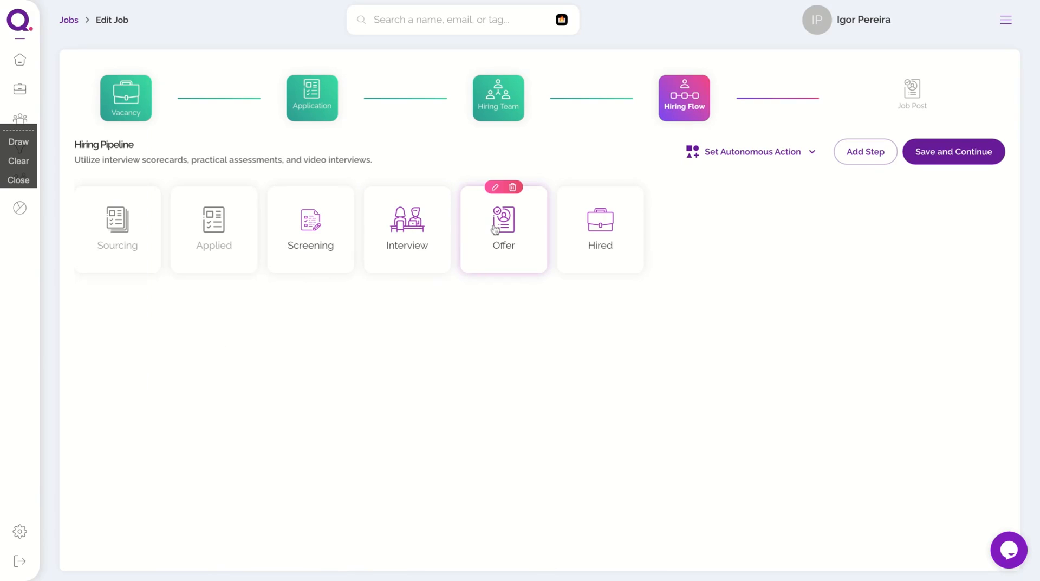
click(965, 165)
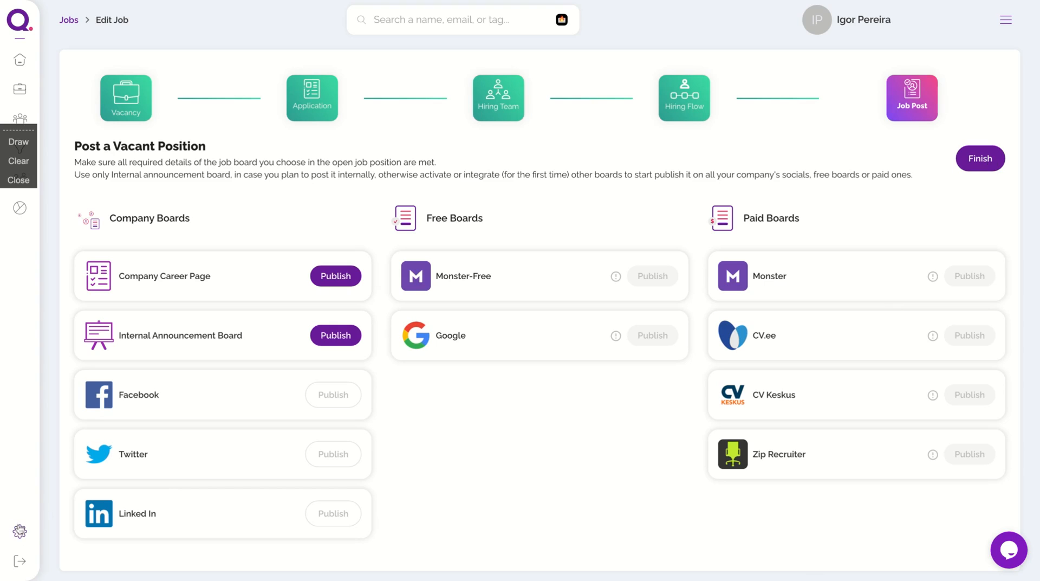
Leave the Professor job's Job Post step for DDP's Company Profile settings.
click(20, 531)
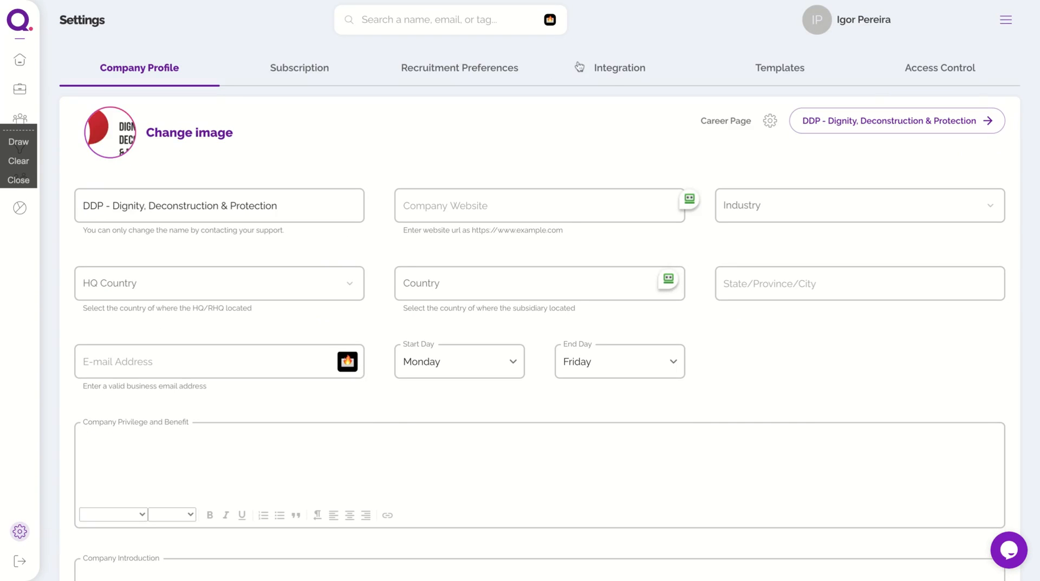
Check the connected job board integrations, then show the five email templates.
click(615, 73)
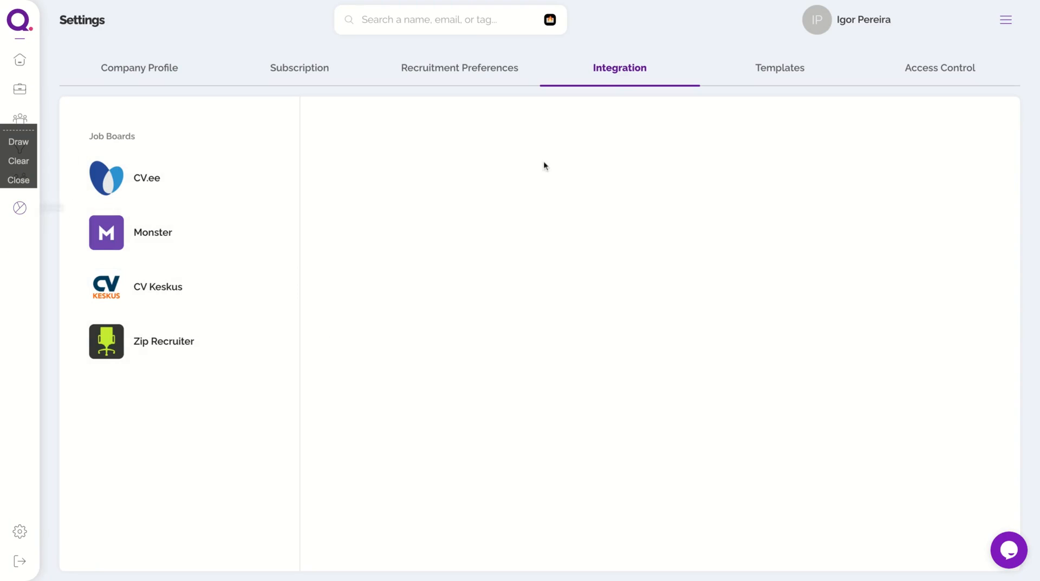
click(790, 76)
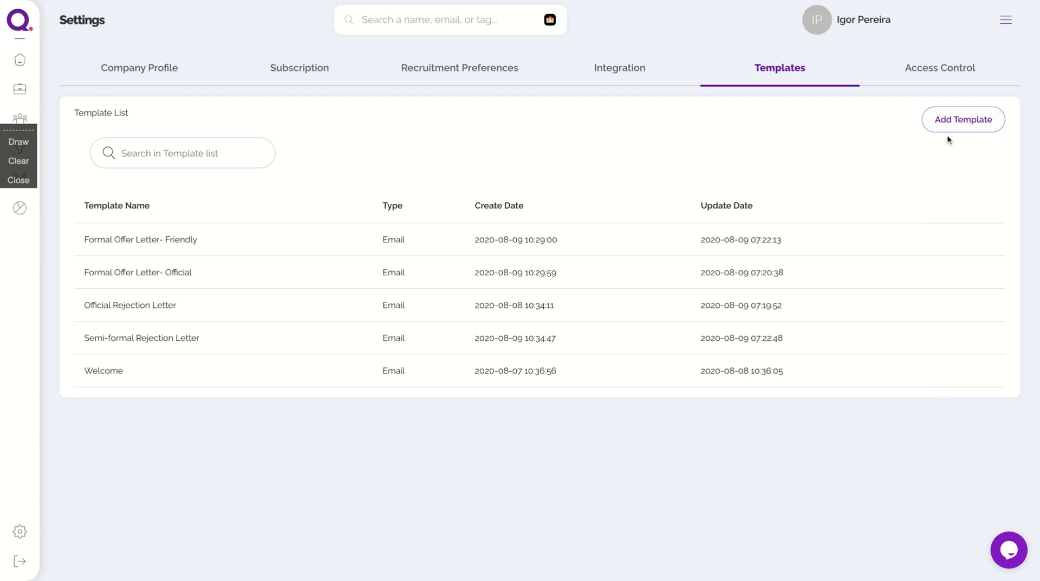
click(960, 121)
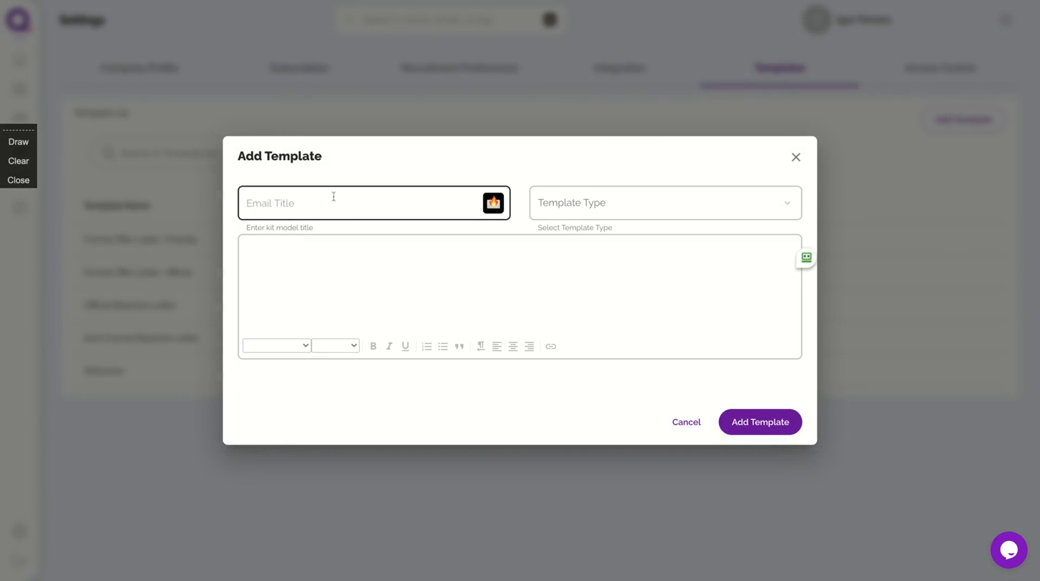
click(294, 279)
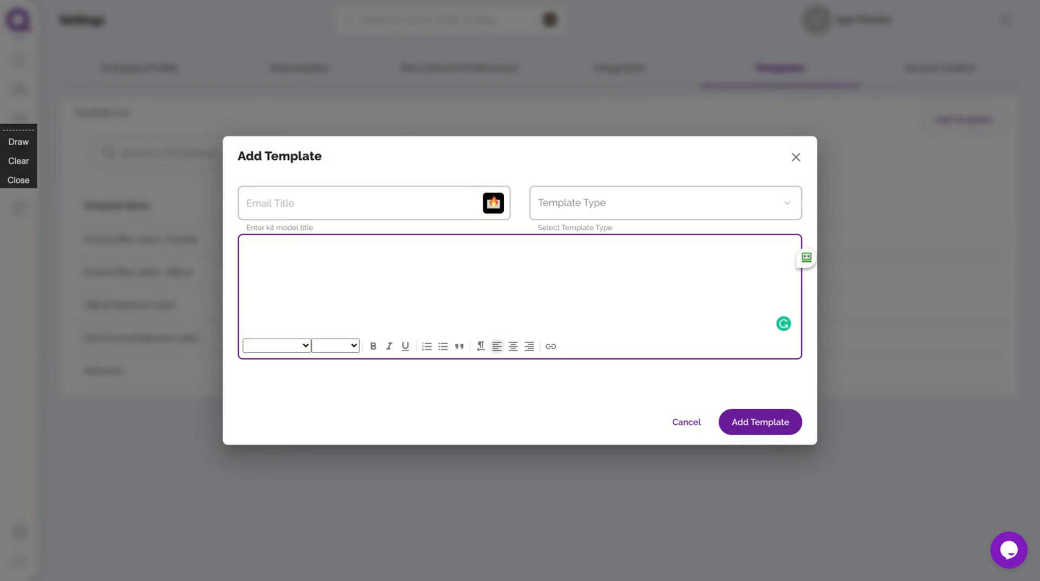
click(797, 157)
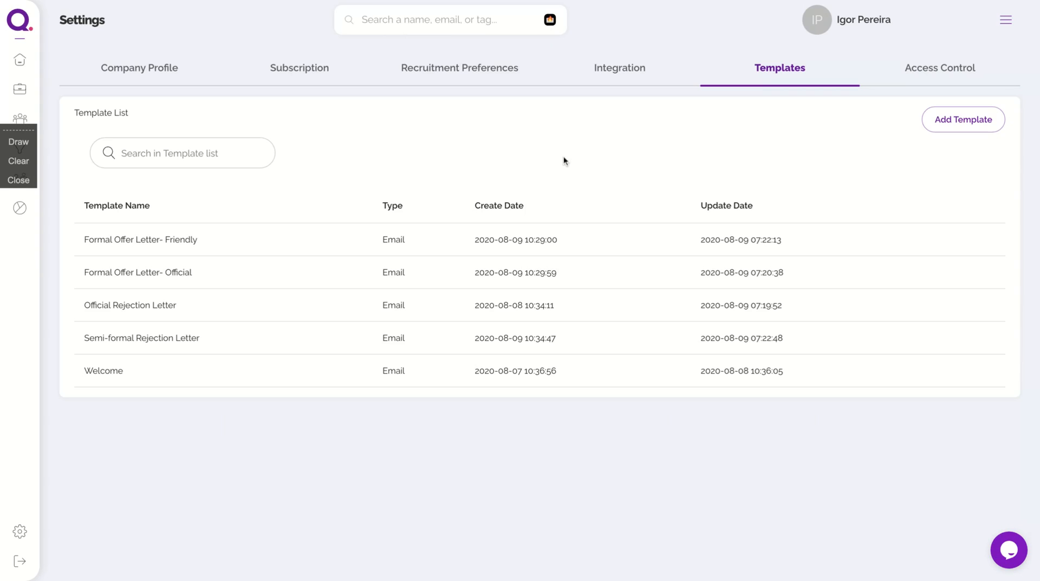
Return to the recruiting dashboard showing zero candidates and 0.00% at every funnel stage.
click(20, 59)
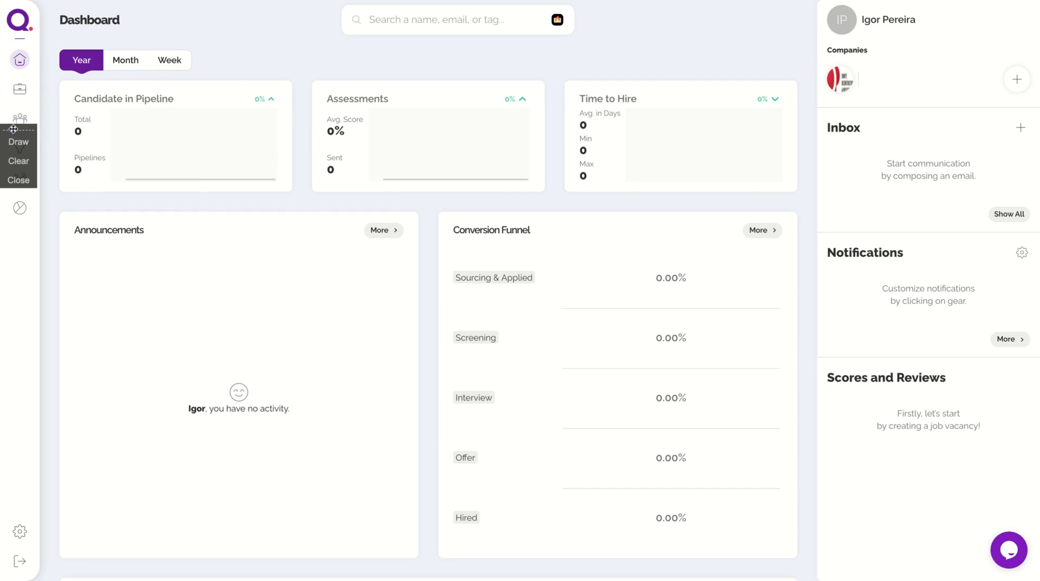
mouse_move(13, 129)
mouse_down()
mouse_move(76, 246)
mouse_move(2, 299)
mouse_up()
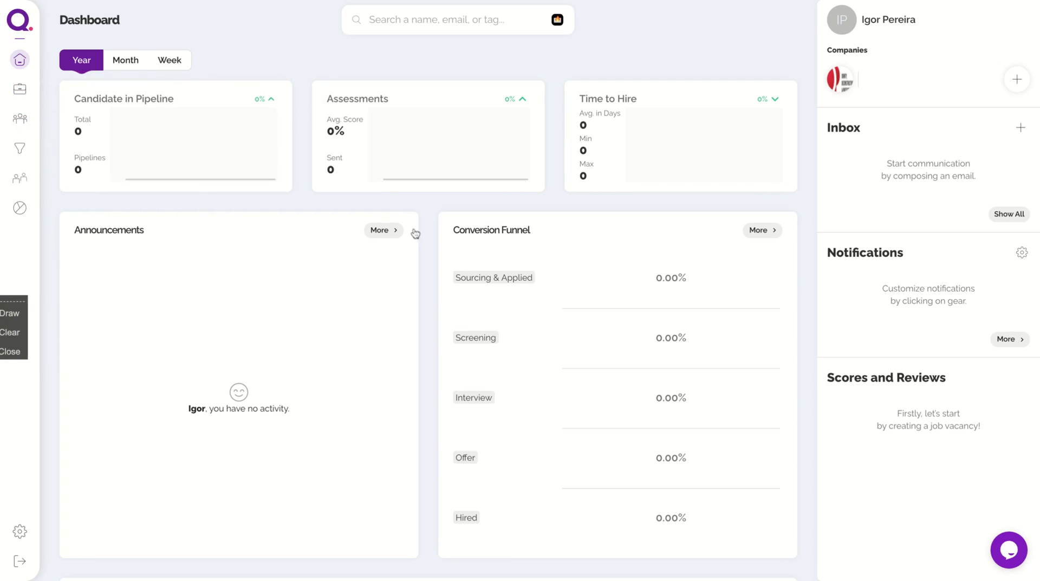